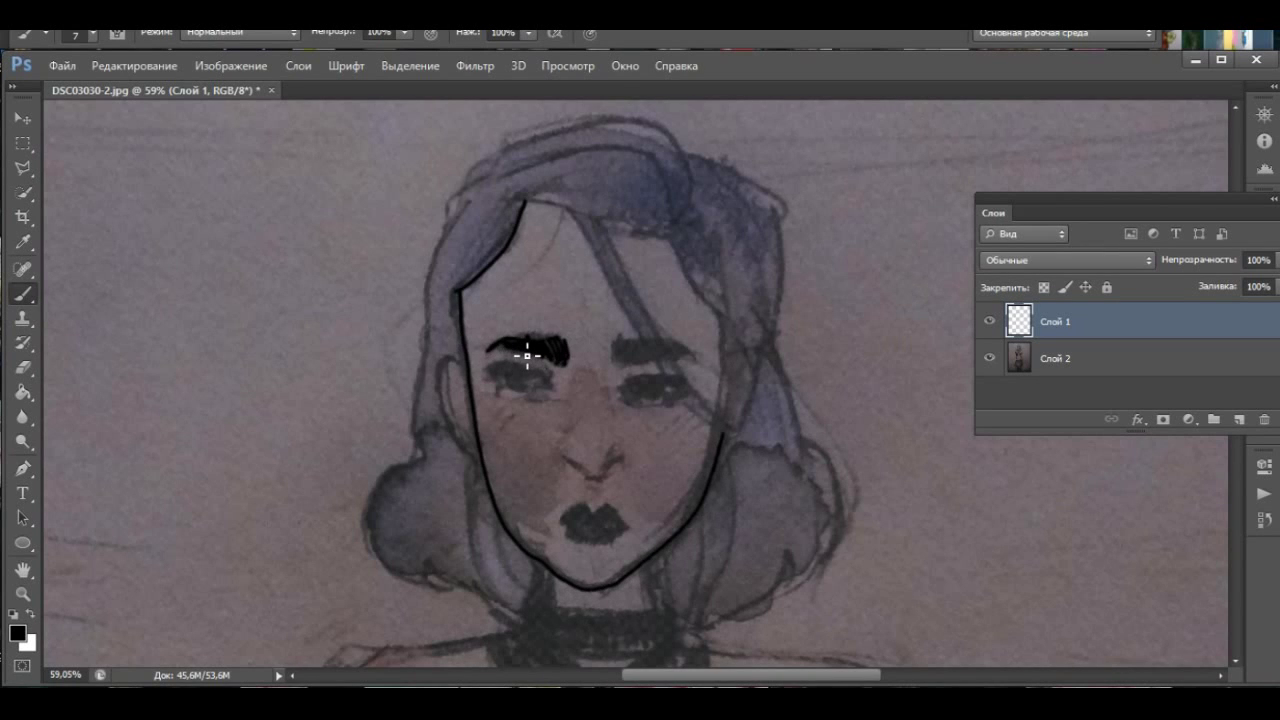
- Ink the right eyebrow, left upper eyelid and right eye's outer corner in black at about 109% zoom
left_click_drag(620, 337, 620, 365)
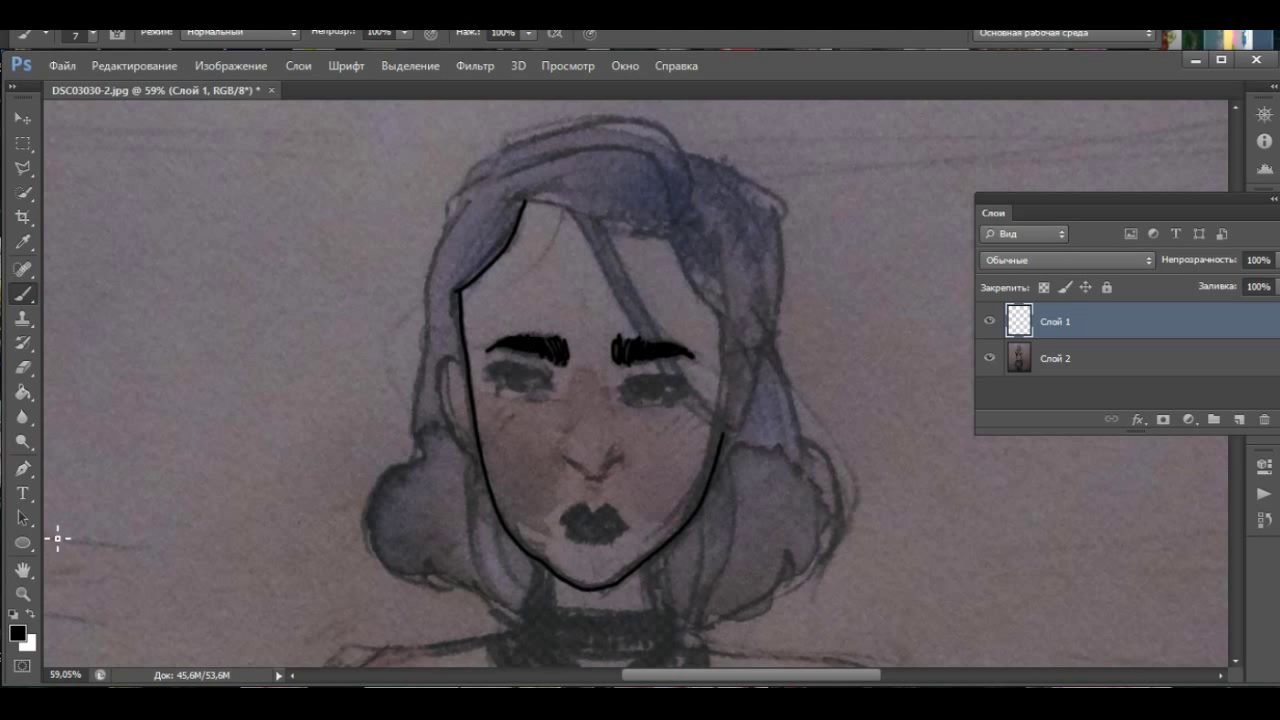
scroll(525, 352, "up", 3)
left_click_drag(397, 318, 505, 318)
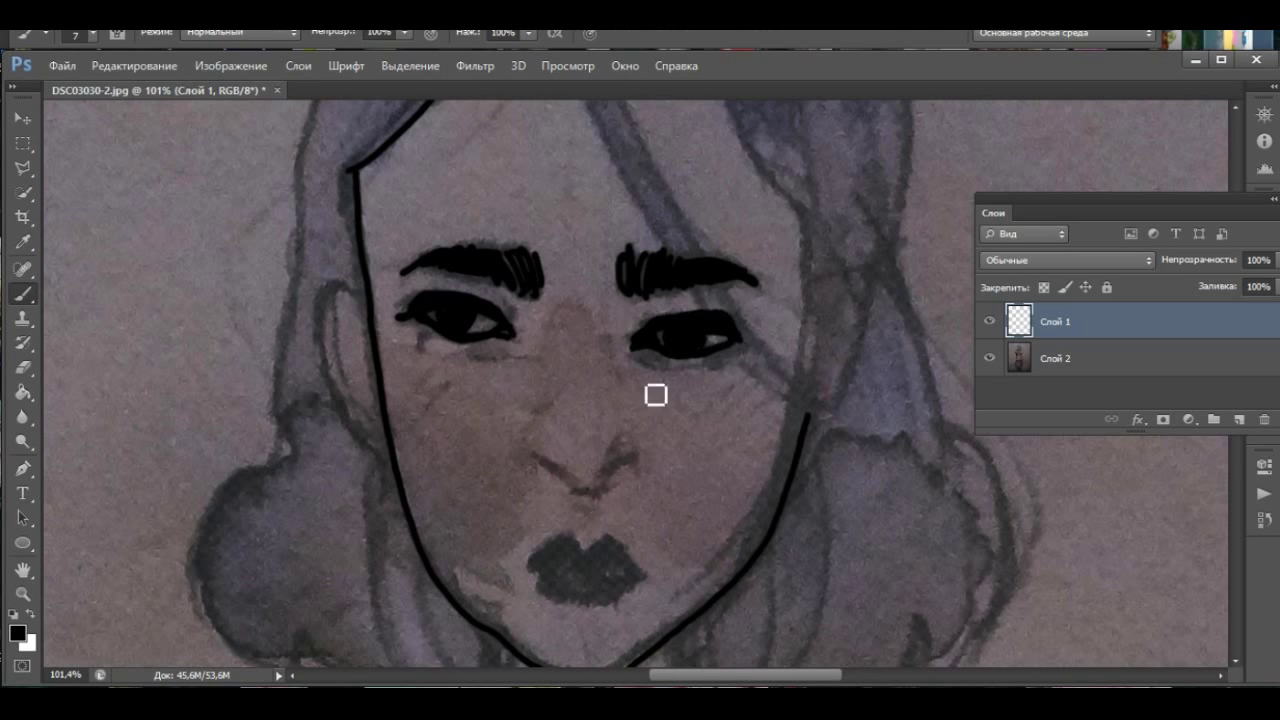
scroll(557, 360, "up", 5)
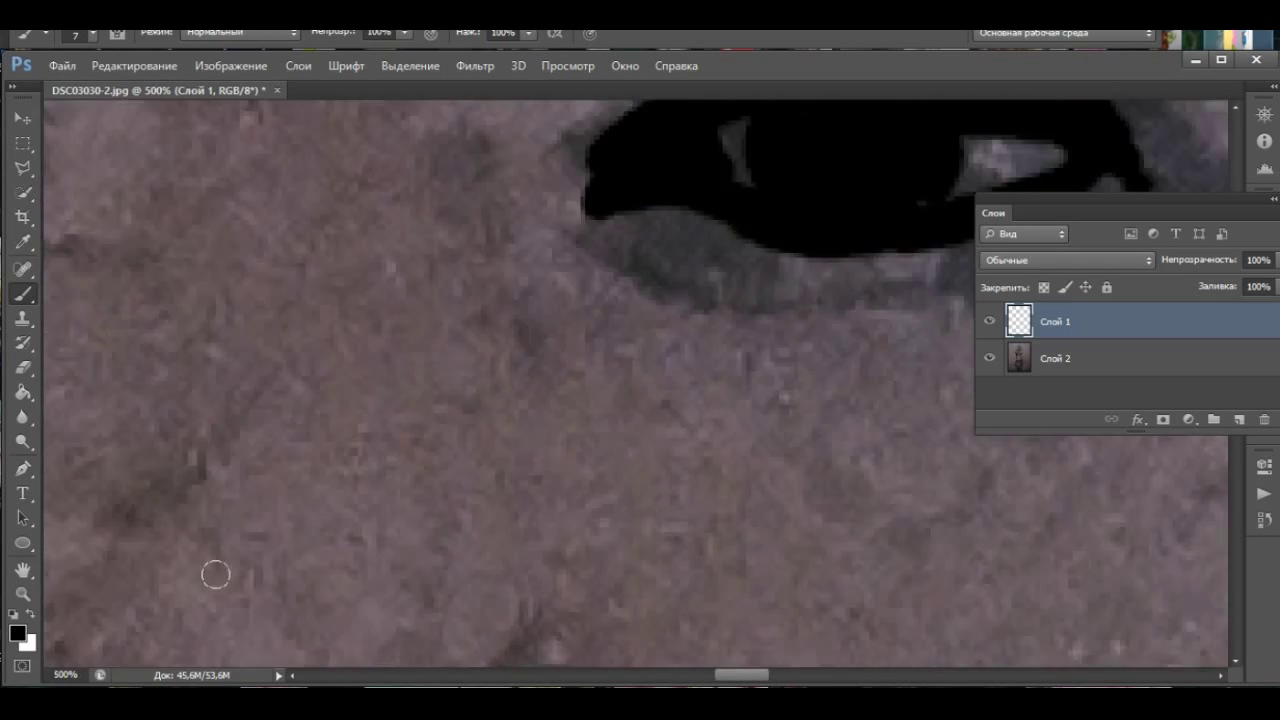
scroll(609, 294, "down", 2)
key("z")
left_click_drag(586, 320, 316, 472)
key("b")
left_click_drag(596, 411, 568, 425)
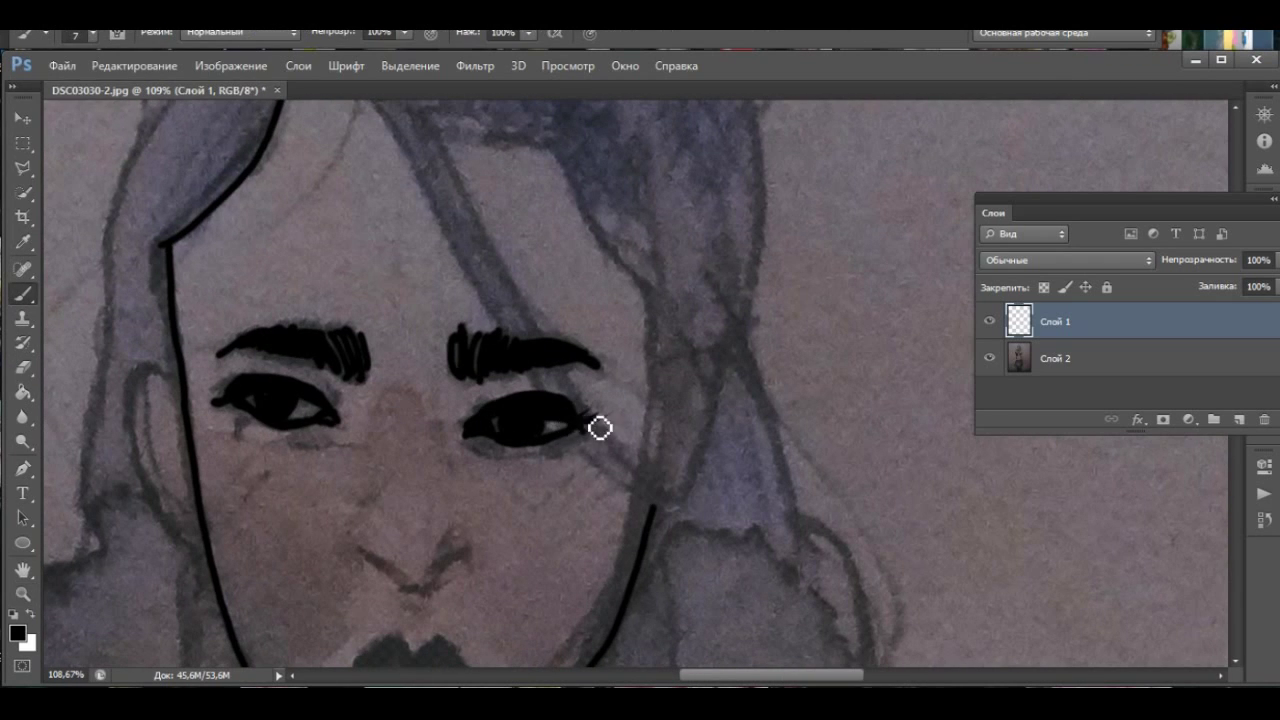
left_click_drag(241, 418, 361, 328)
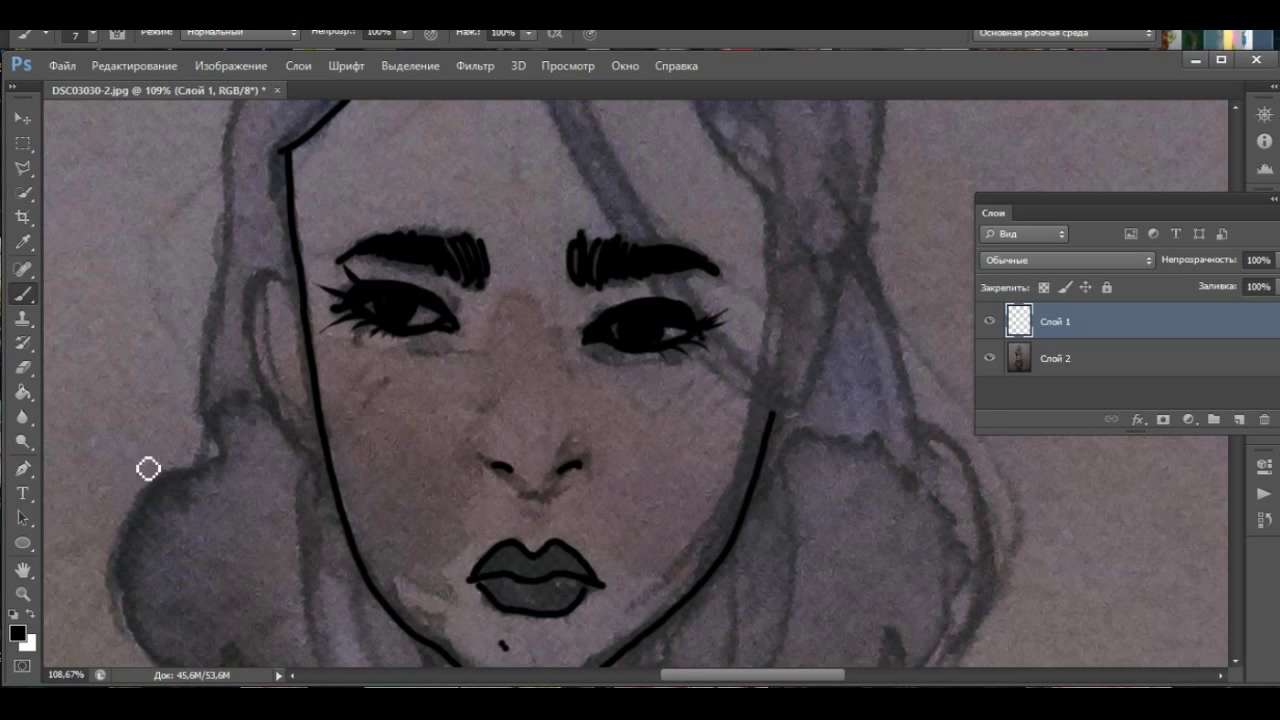
- Zoom out and ink the line from the chin to the right shoulder
key("ctrl+minus")
key("ctrl+minus")
scroll(734, 331, "down", 3)
left_click_drag(641, 410, 746, 511)
left_click_drag(516, 521, 532, 507)
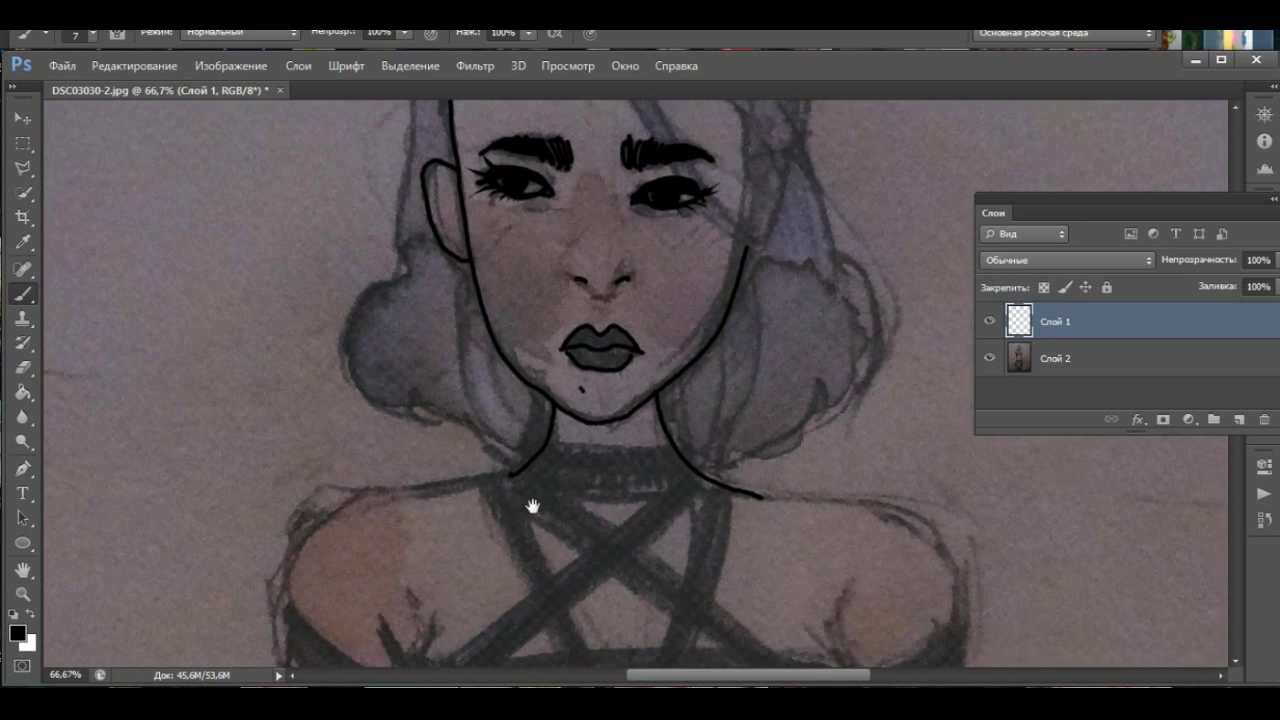
- Outline the top and right side of the bob hair and the strand crossing the right eye
scroll(267, 400, "up", 5)
left_click_drag(654, 140, 670, 224)
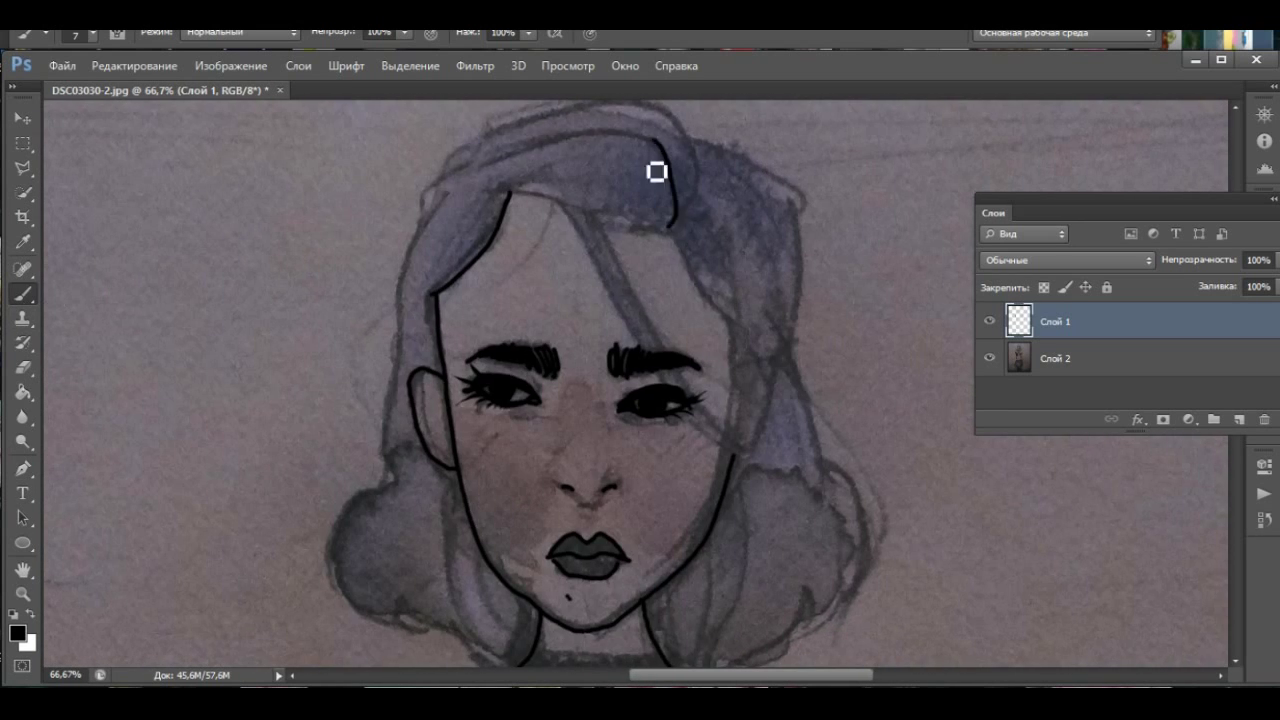
left_click_drag(682, 400, 745, 452)
left_click_drag(595, 216, 648, 310)
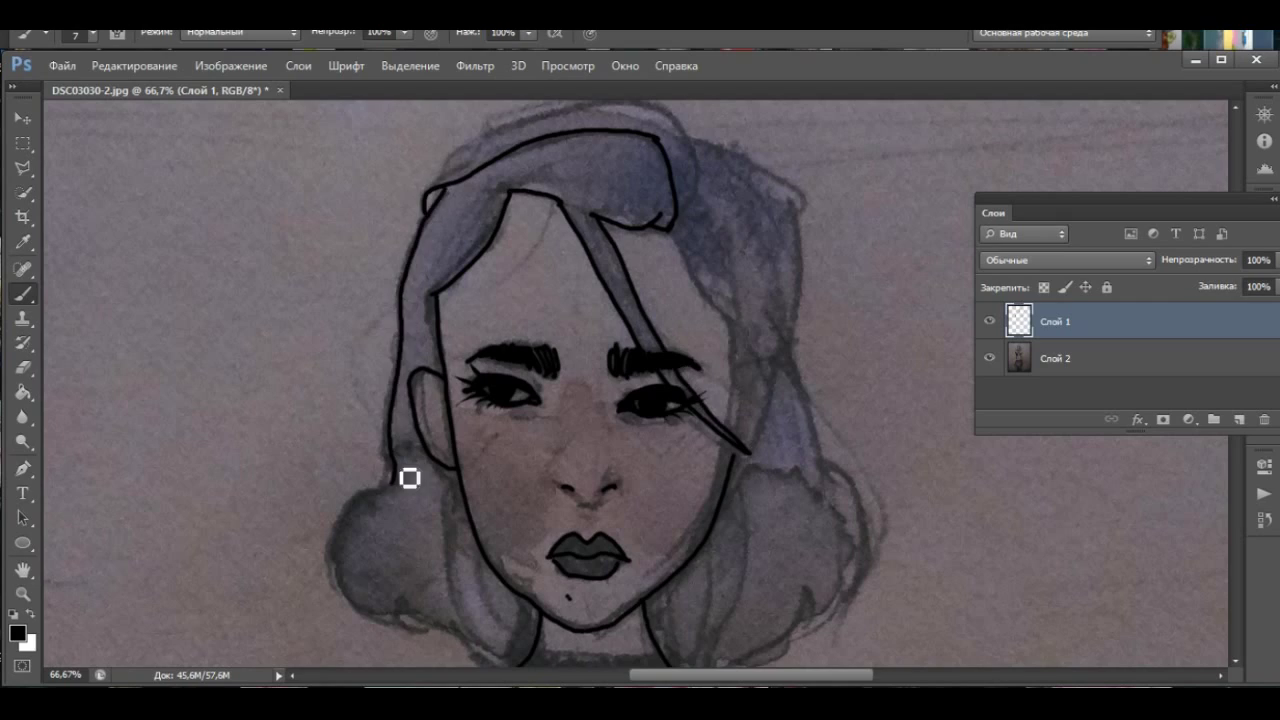
left_click_drag(410, 478, 445, 635)
left_click_drag(711, 246, 820, 600)
- Rotate the canvas to a comfortable angle and ink straight strap lines below the neck
scroll(820, 600, "down", 2)
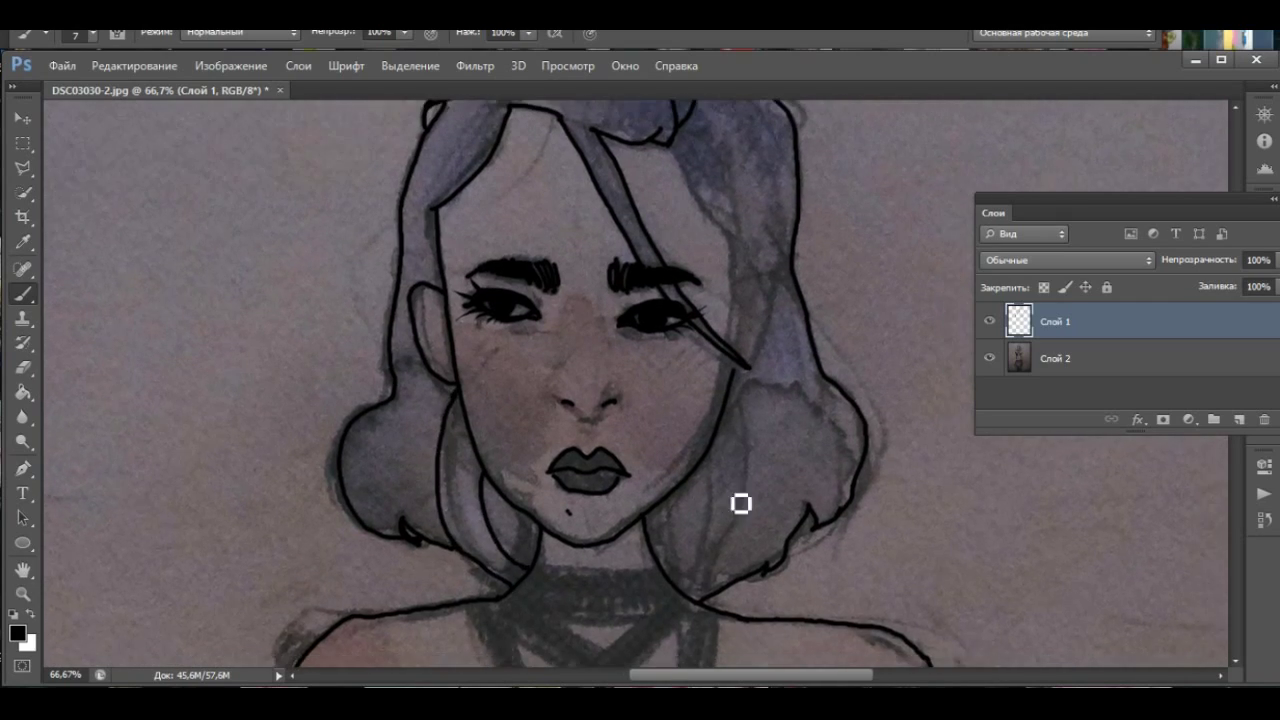
scroll(708, 346, "down", 2)
key("r")
mouse_move(728, 471)
left_mouse_down()
mouse_move(591, 363)
mouse_move(591, 194)
mouse_move(563, 434)
mouse_move(569, 254)
mouse_move(497, 648)
left_mouse_up()
key("b")
left_click_drag(588, 172, 560, 630)
- Trace the crossing straps of the star-shaped harness around the neck and chest
left_click_drag(698, 190, 712, 620)
left_click_drag(760, 165, 730, 640)
left_click_drag(450, 155, 586, 470)
left_click_drag(530, 385, 580, 628)
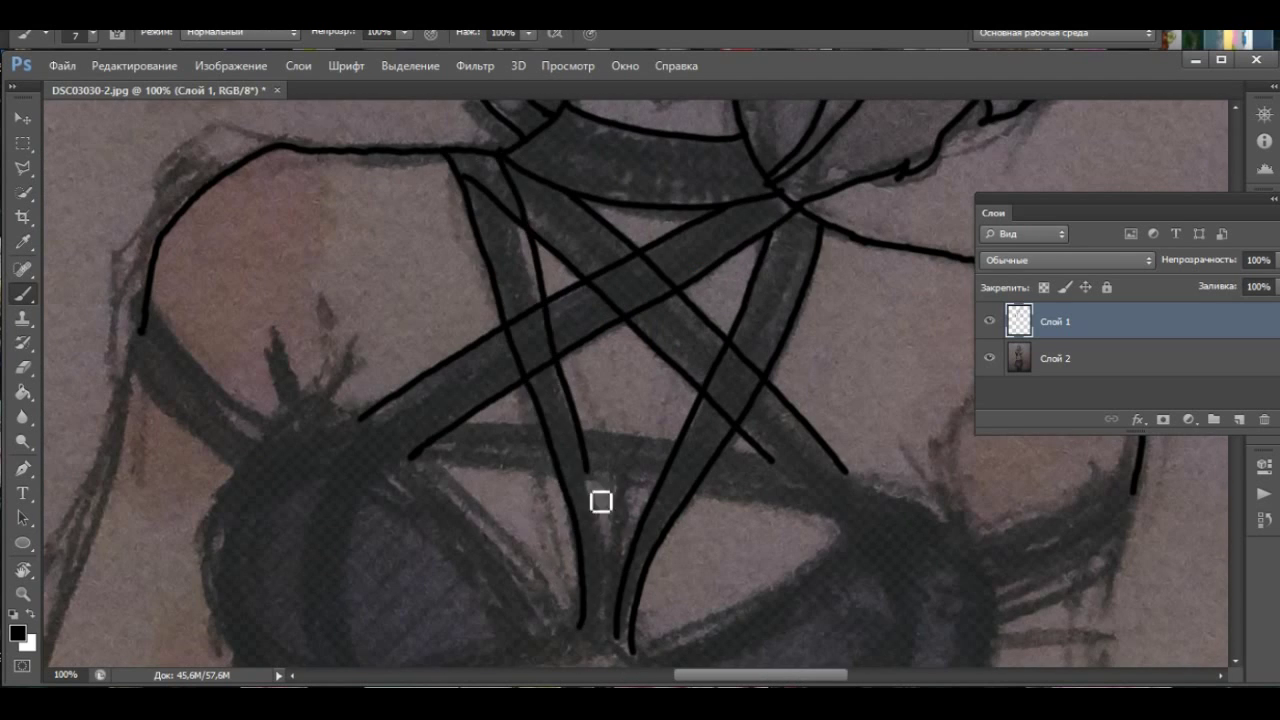
left_click_drag(600, 501, 598, 630)
left_click_drag(594, 229, 584, 432)
left_click_drag(558, 170, 536, 414)
scroll(546, 349, "down", 2)
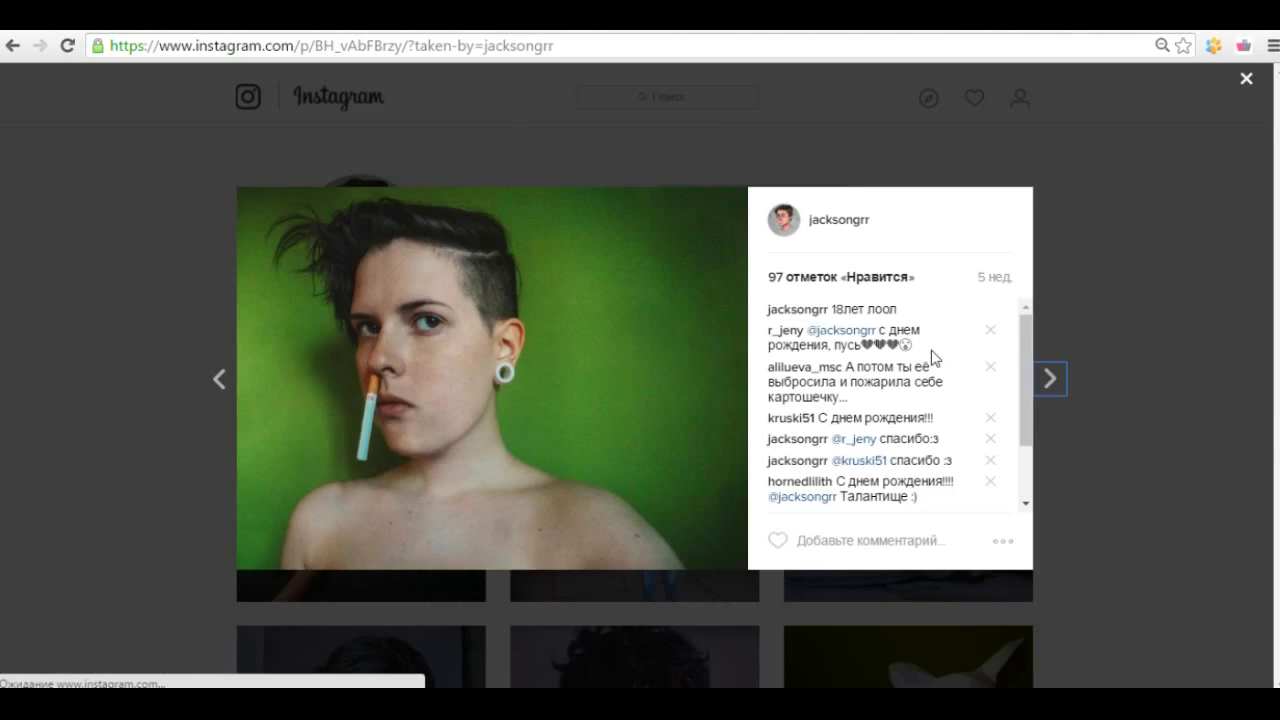
- Extend the left arm outline and ink the left bra cup's outer curve and inner line
left_click_drag(328, 542, 300, 664)
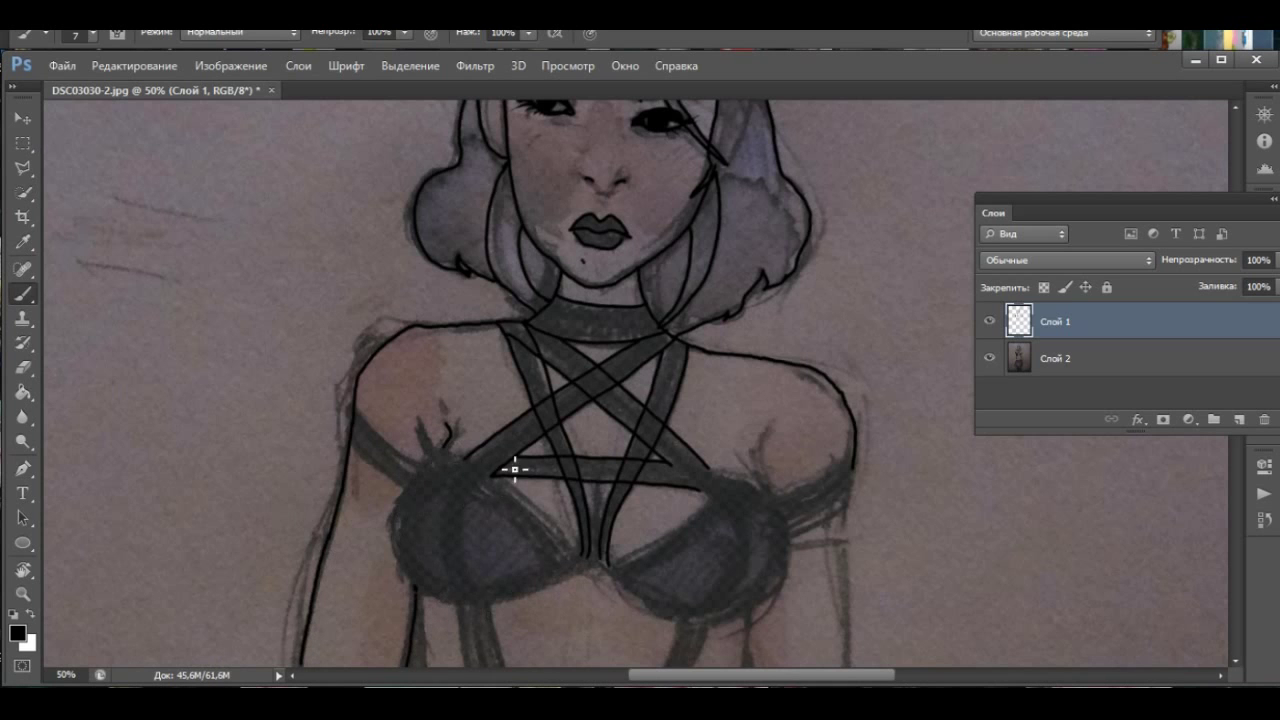
scroll(699, 620, "up", 2)
scroll(646, 446, "down", 2)
scroll(449, 489, "left", 1)
left_click_drag(310, 480, 452, 436)
left_click_drag(232, 214, 288, 518)
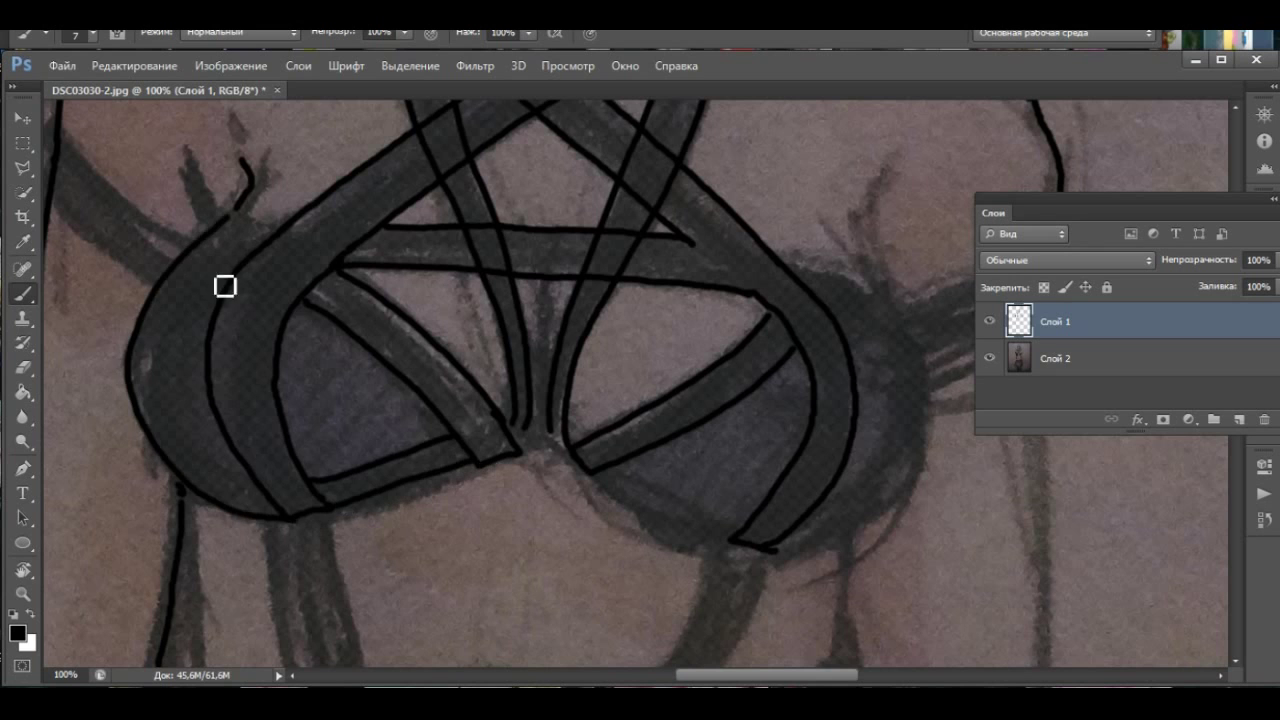
- Outline the right cup's bottom and outer edge, then ink two strap lines below the cups
scroll(267, 497, "right", 3)
mouse_move(486, 480)
left_mouse_down()
mouse_move(709, 443)
mouse_move(723, 309)
left_mouse_up()
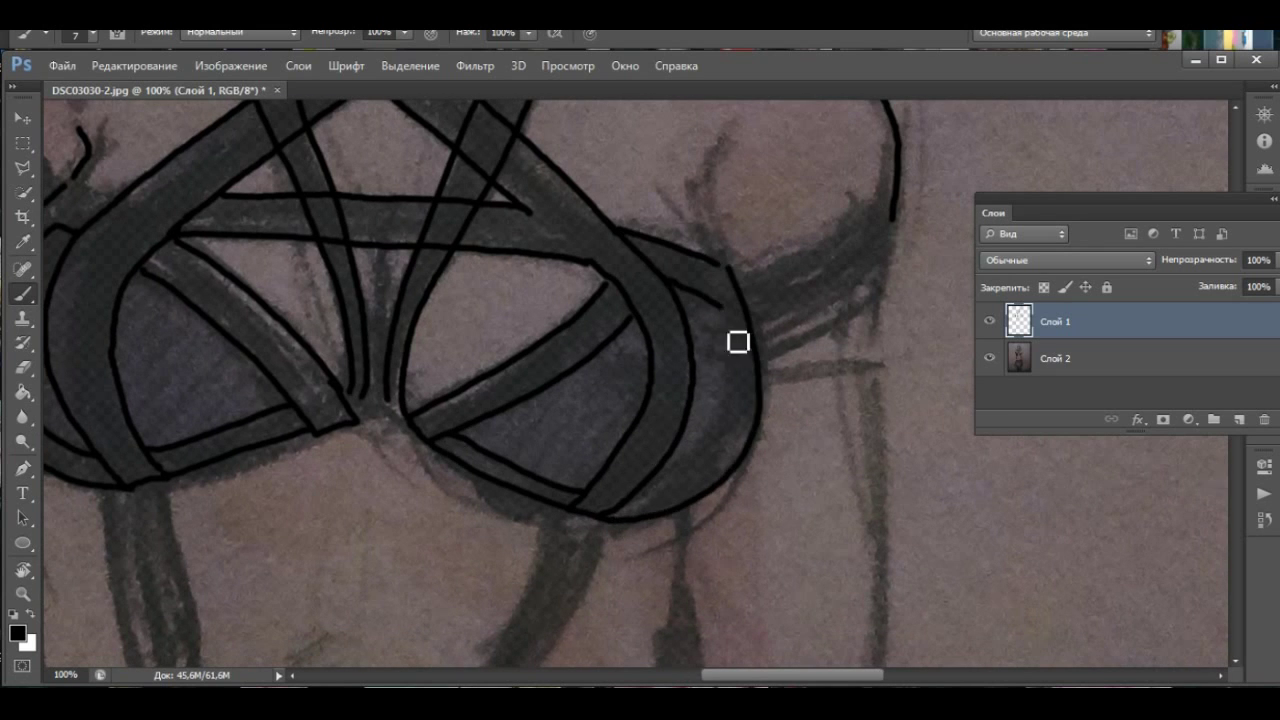
scroll(600, 380, "left", 2)
scroll(114, 403, "up", 5)
scroll(588, 254, "down", 5)
scroll(617, 317, "down", 4)
left_click_drag(607, 255, 573, 590)
left_click_drag(604, 365, 615, 605)
scroll(818, 335, "down", 4)
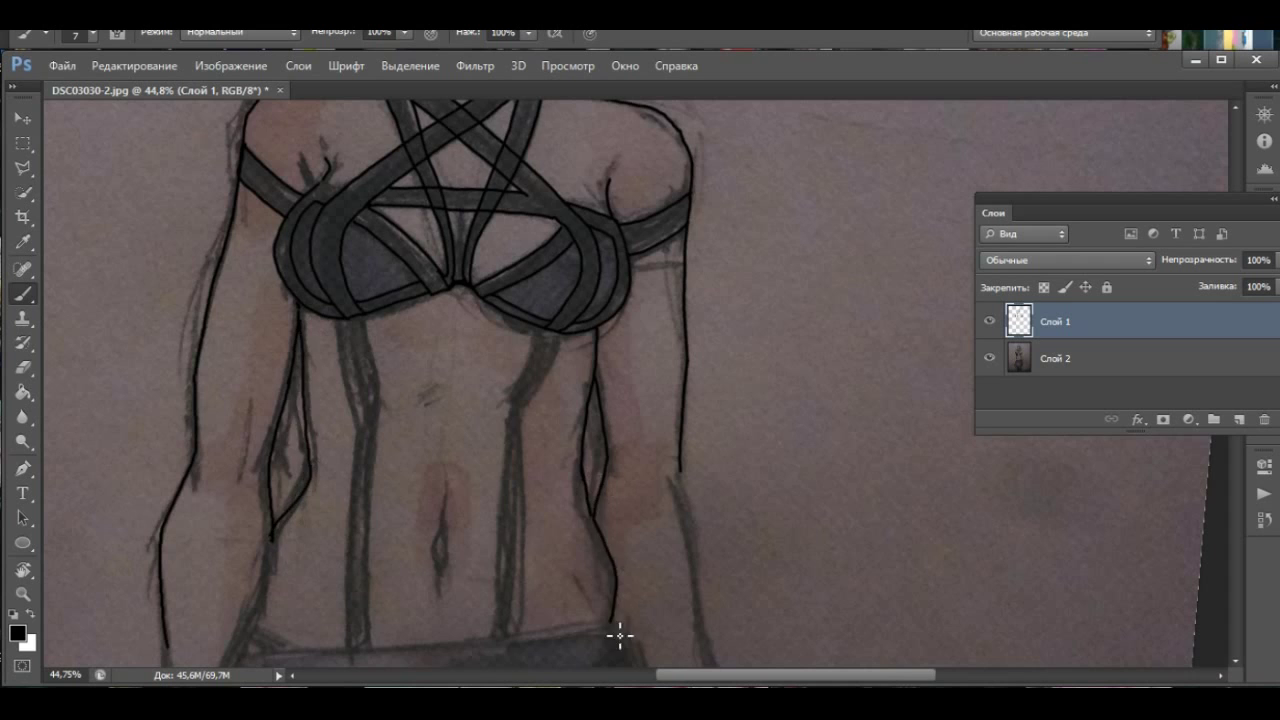
- Outline the navel and the right arm in black
scroll(560, 560, "down", 4)
scroll(520, 550, "left", 2)
left_click_drag(497, 410, 495, 490)
scroll(427, 274, "up", 2)
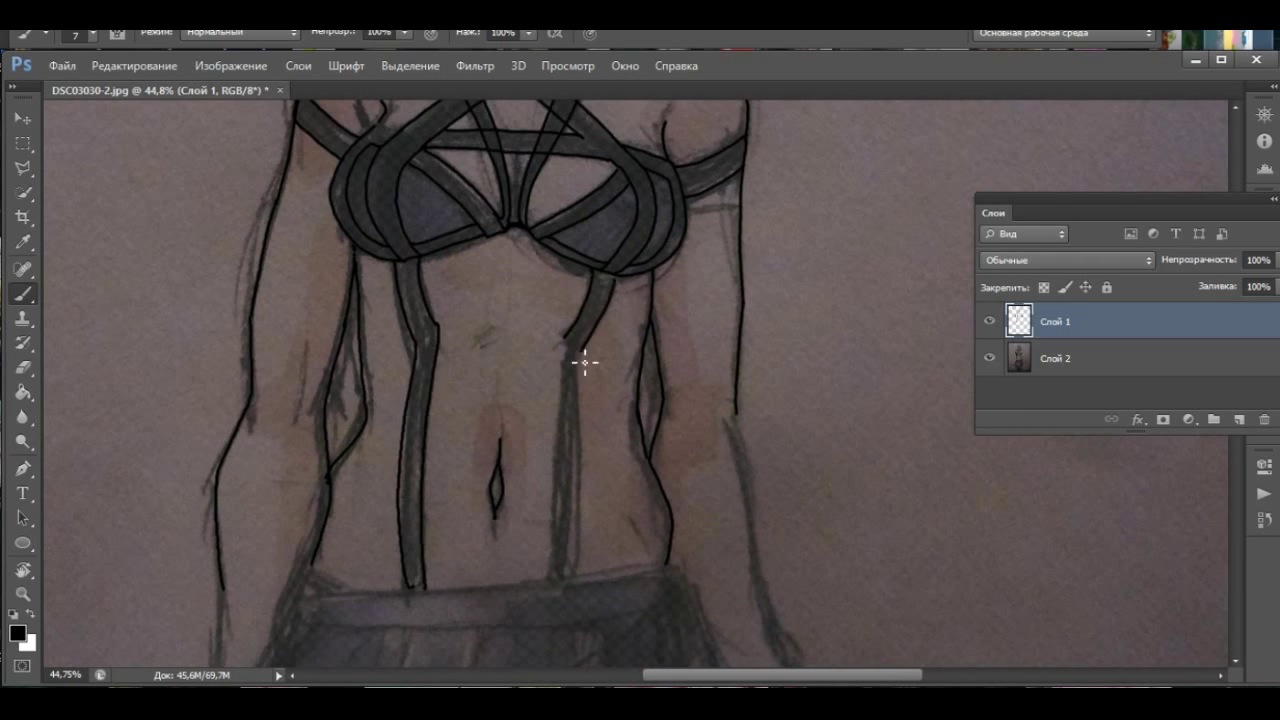
scroll(569, 590, "down", 5)
left_click_drag(780, 263, 836, 430)
scroll(787, 357, "left", 2)
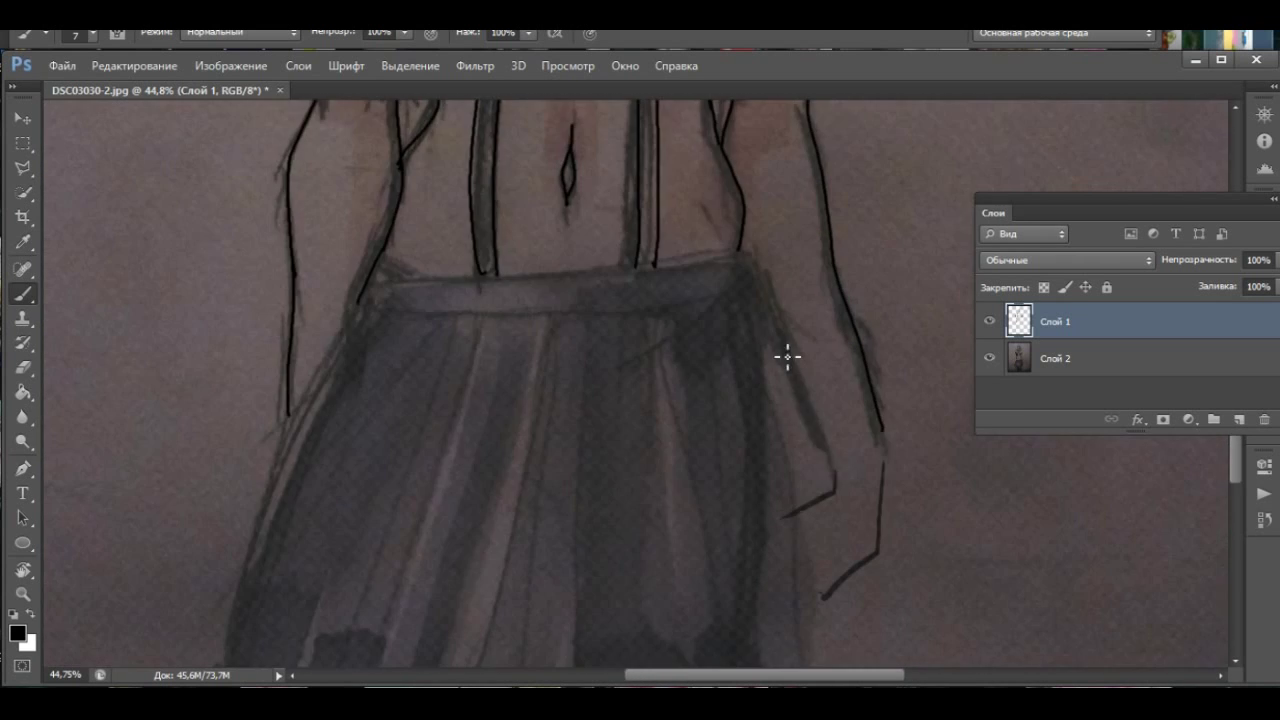
- Ink the waistband line across the waist, extending it to the right
scroll(880, 422, "up", 6)
scroll(600, 400, "down", 5)
left_click_drag(368, 375, 745, 350)
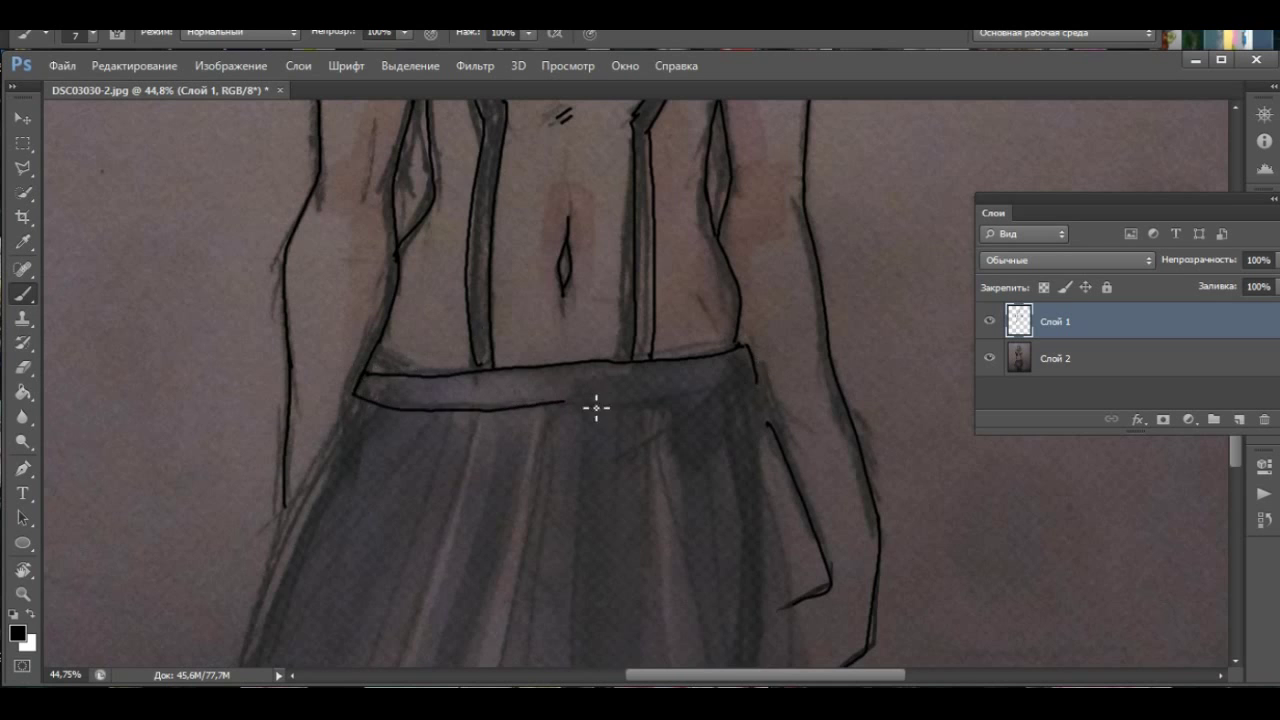
left_click_drag(596, 407, 755, 380)
scroll(378, 290, "down", 2)
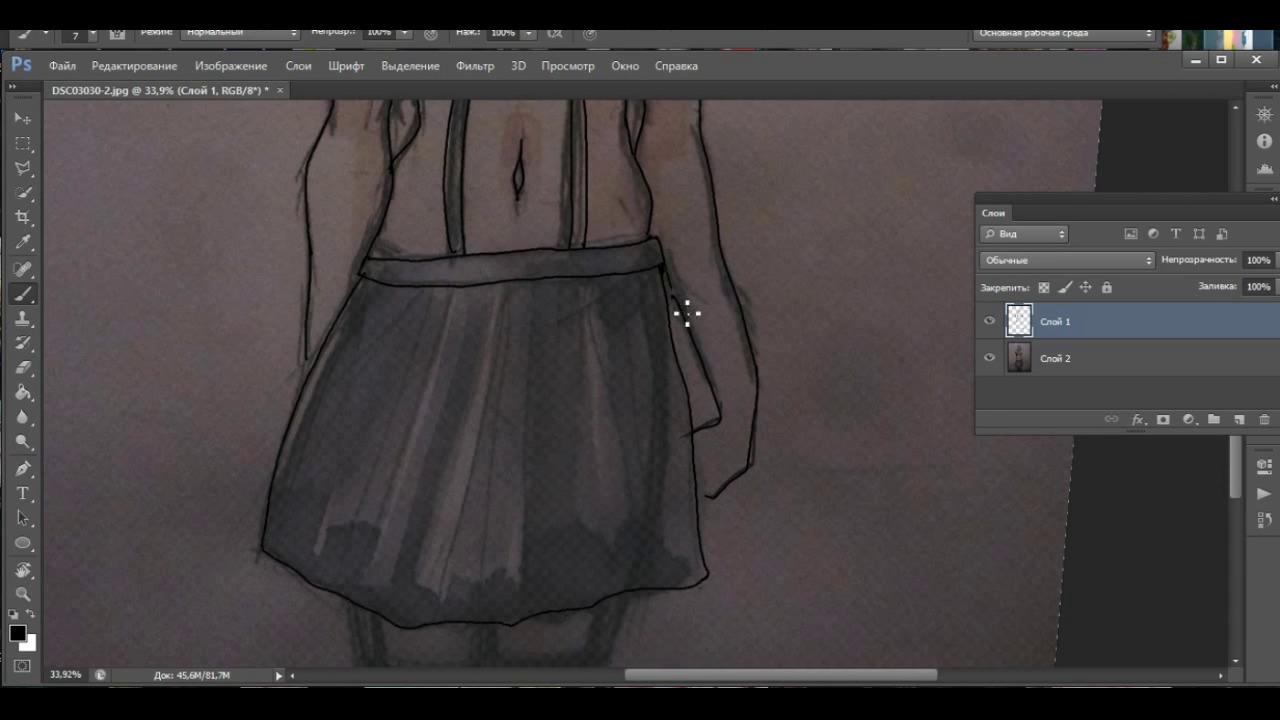
- Draw the skirt pleat lines and start the upper leg lines
left_click_drag(440, 288, 338, 590)
left_click_drag(458, 288, 360, 574)
scroll(568, 463, "down", 5)
left_click_drag(628, 330, 605, 440)
left_click_drag(502, 352, 497, 485)
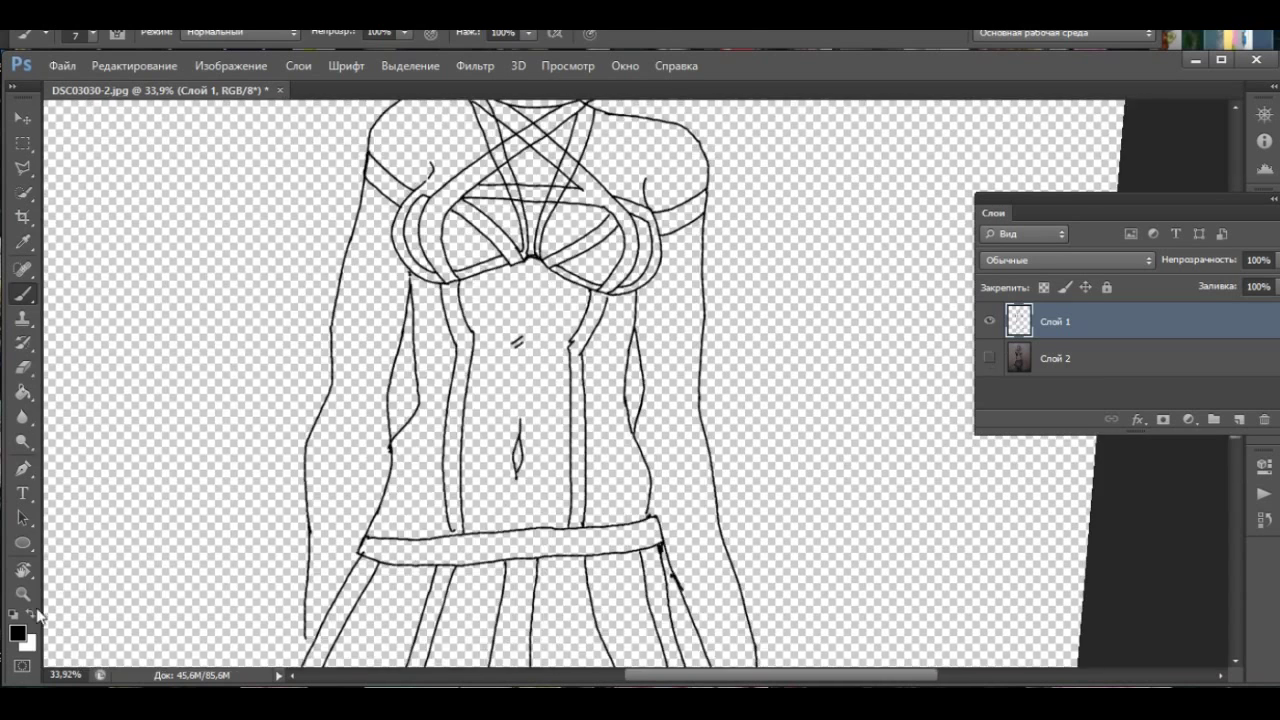
- Choose the mauve-pink base colour #c8a5be for the brush
key("b")
key("x")
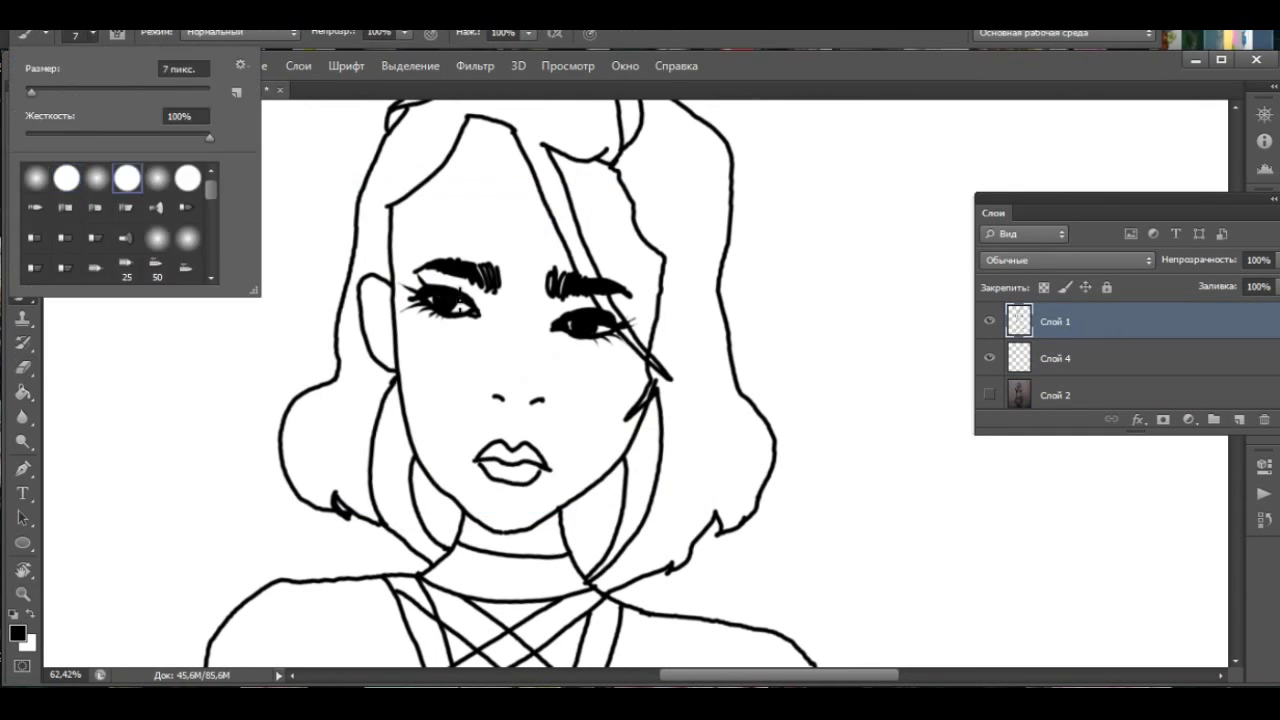
left_click(17, 632)
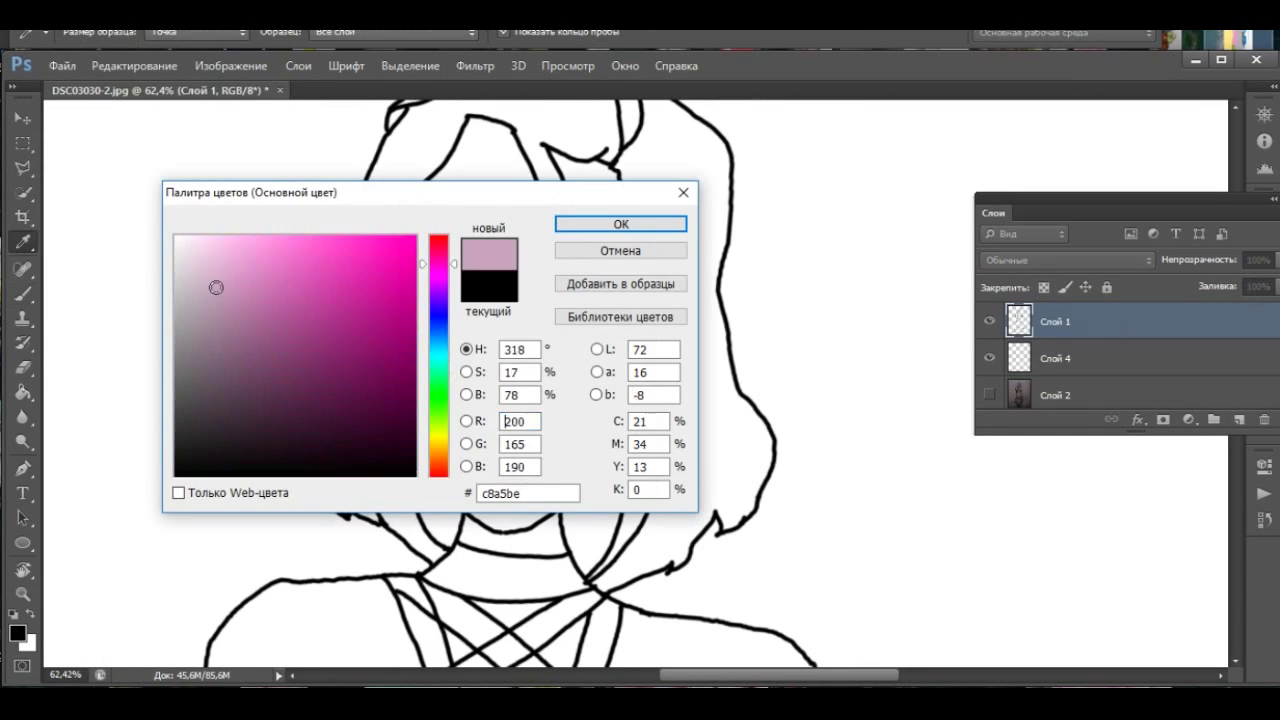
left_click(580, 220)
left_click_drag(470, 160, 420, 210)
left_click(1055, 358)
- Paint the mauve base over the face, hair and right shoulder
mouse_move(420, 300)
left_mouse_down()
mouse_move(625, 310)
mouse_move(430, 450)
left_mouse_up()
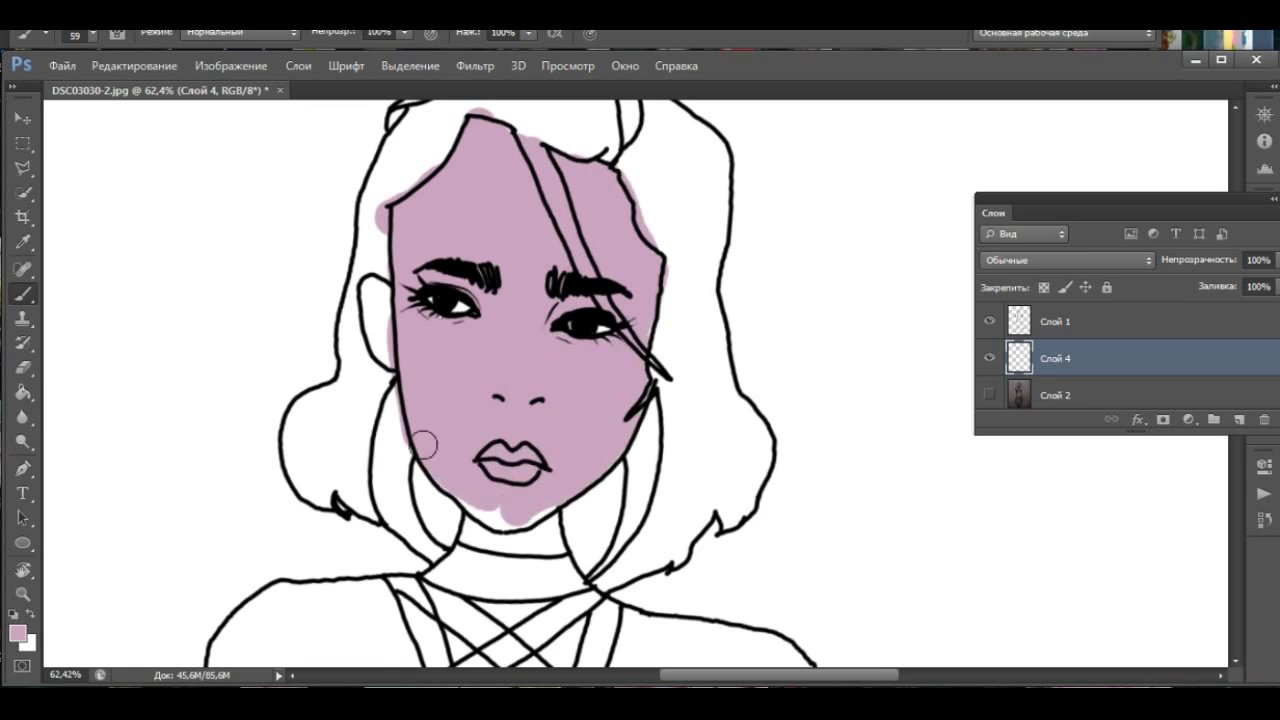
mouse_move(470, 570)
left_mouse_down()
mouse_move(343, 314)
mouse_move(600, 170)
left_mouse_up()
scroll(600, 250, "right", 3)
mouse_move(450, 247)
left_mouse_down()
mouse_move(566, 391)
mouse_move(591, 491)
left_mouse_up()
scroll(591, 491, "down", 5)
- Enlarge the brush and fill the neck, torso, arms, skirt and legs with mauve base
key("bracketright")
key("bracketright")
mouse_move(440, 270)
left_mouse_down()
mouse_move(404, 299)
mouse_move(440, 510)
left_mouse_up()
left_click_drag(380, 300, 510, 460)
left_click_drag(520, 350, 450, 570)
left_click_drag(400, 480, 470, 630)
key("z")
left_click_drag(447, 174, 530, 183)
- Erase mauve overspill along the figure's edges with the Eraser
key("e")
scroll(470, 330, "down", 4)
scroll(470, 330, "down", 4)
left_click_drag(471, 300, 480, 350)
scroll(510, 446, "down", 4)
left_click_drag(510, 446, 515, 600)
scroll(300, 500, "down", 4)
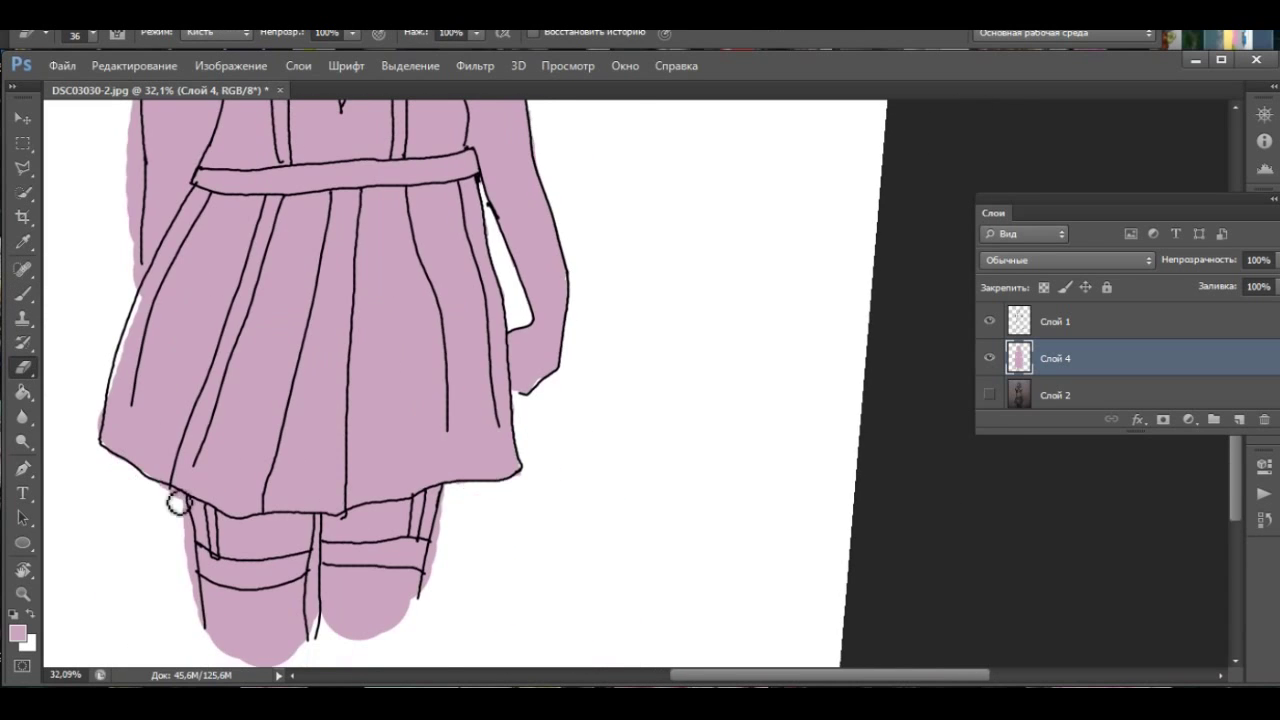
left_click_drag(149, 477, 150, 600)
- Finish cleaning edges with a slightly larger eraser, then start choosing a lighter pink skin colour
scroll(300, 400, "up", 5)
scroll(377, 193, "left", 3)
left_click_drag(263, 240, 262, 462)
key("bracketright")
scroll(300, 330, "up", 5)
scroll(300, 330, "right", 1)
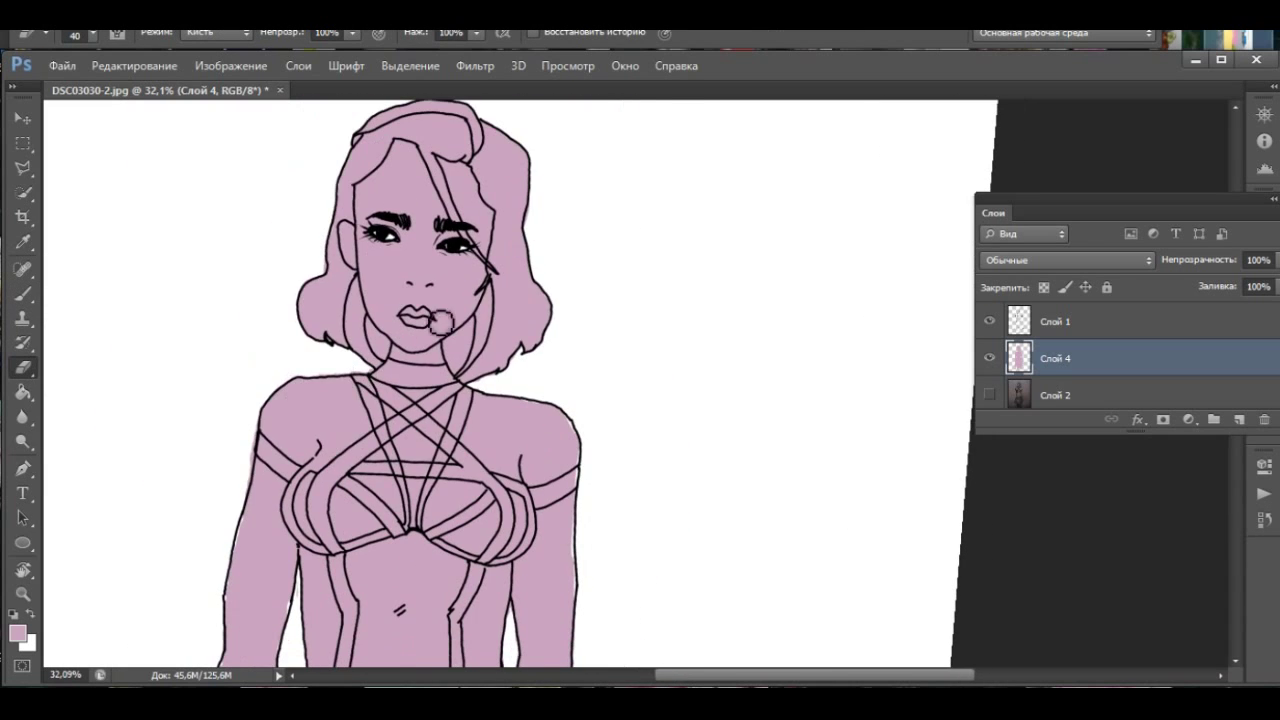
left_click(22, 293)
left_click(17, 632)
- Confirm the light pink colour and paint skin tones over the face
left_click(657, 220)
scroll(400, 300, "up", 3)
left_click_drag(395, 340, 395, 470)
left_click_drag(300, 230, 457, 425)
scroll(457, 425, "down", 3)
scroll(323, 454, "down", 4)
- Paint light pink skin tone on the left arm and stomach
left_click_drag(260, 200, 203, 600)
scroll(203, 600, "up", 3)
scroll(423, 380, "down", 2)
left_click_drag(300, 310, 407, 385)
scroll(407, 385, "down", 2)
- Add further skin highlights and extend the right arm highlight lower
left_click_drag(397, 537, 420, 400)
scroll(471, 337, "down", 3)
scroll(423, 294, "up", 5)
scroll(423, 294, "down", 3)
mouse_move(470, 250)
left_mouse_down()
mouse_move(464, 469)
mouse_move(435, 381)
left_mouse_up()
scroll(464, 469, "down", 3)
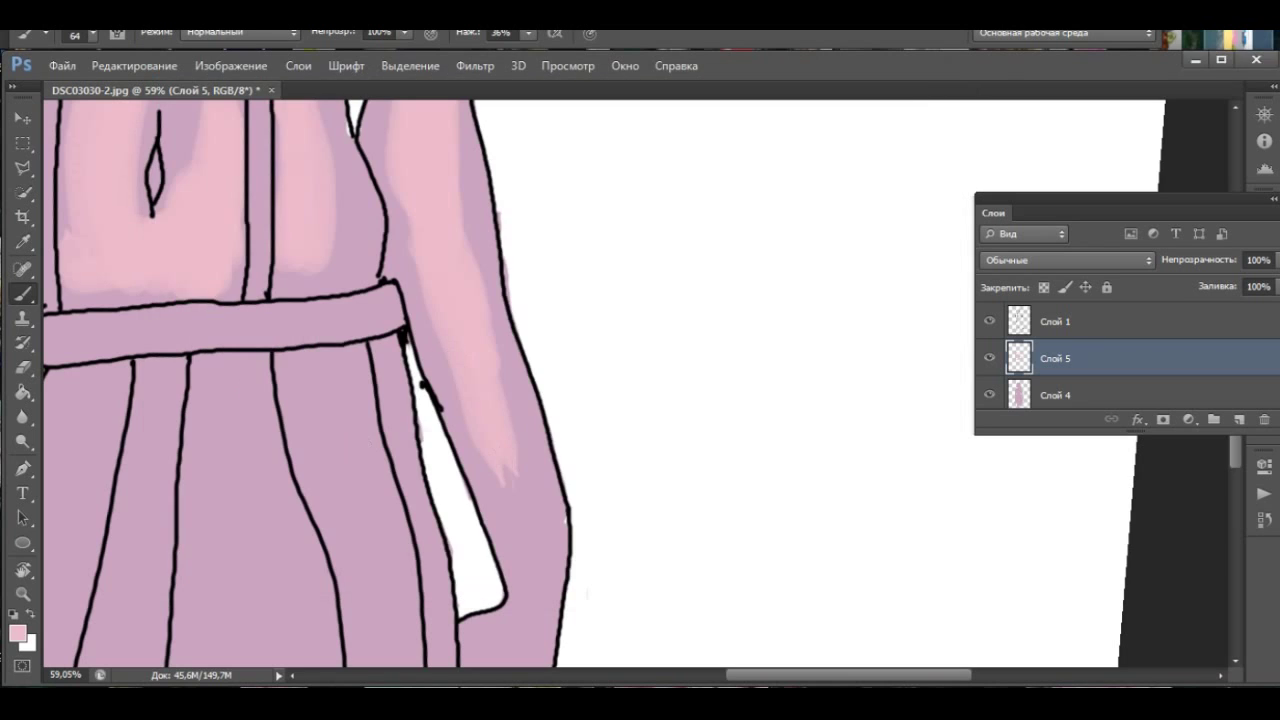
left_click_drag(529, 343, 500, 457)
scroll(477, 286, "down", 2)
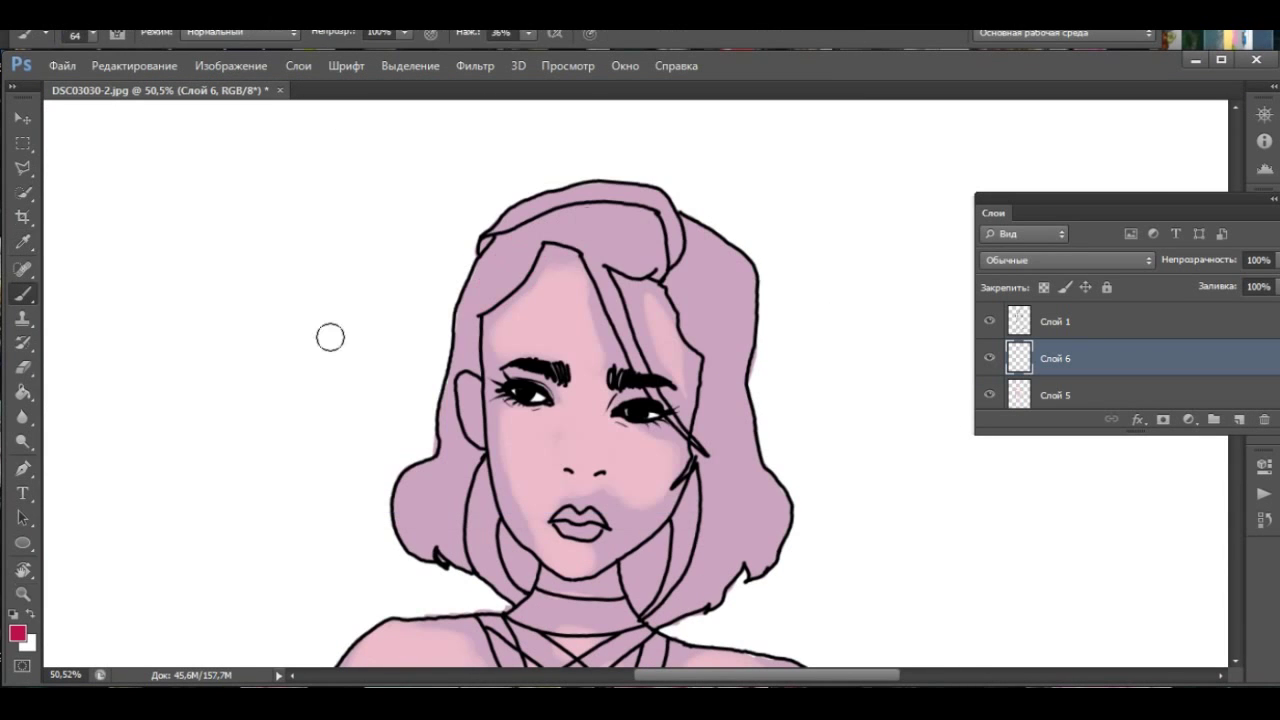
- Paint crimson over the hair, undoing and repainting it more softly at 26% strength
left_click_drag(646, 245, 629, 166)
left_click_drag(560, 210, 660, 215)
key("ctrl+z")
mouse_move(470, 350)
left_mouse_down()
mouse_move(652, 262)
mouse_move(460, 400)
mouse_move(443, 500)
mouse_move(700, 560)
mouse_move(700, 230)
left_mouse_up()
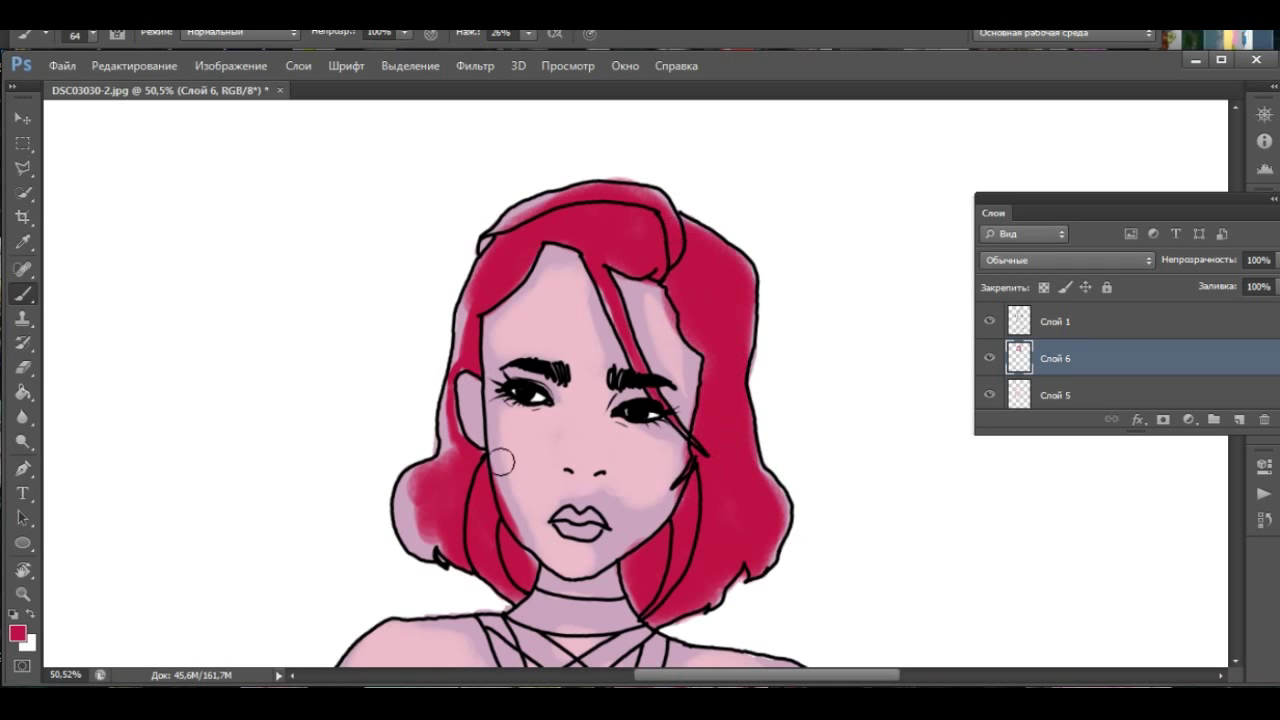
- Finish the crimson hair crown, paint salmon pink down the nose bridge and sample light skin pink
mouse_move(645, 263)
left_mouse_down()
mouse_move(560, 215)
mouse_move(470, 320)
mouse_move(457, 457)
mouse_move(500, 311)
left_mouse_up()
left_click_drag(587, 398, 589, 447)
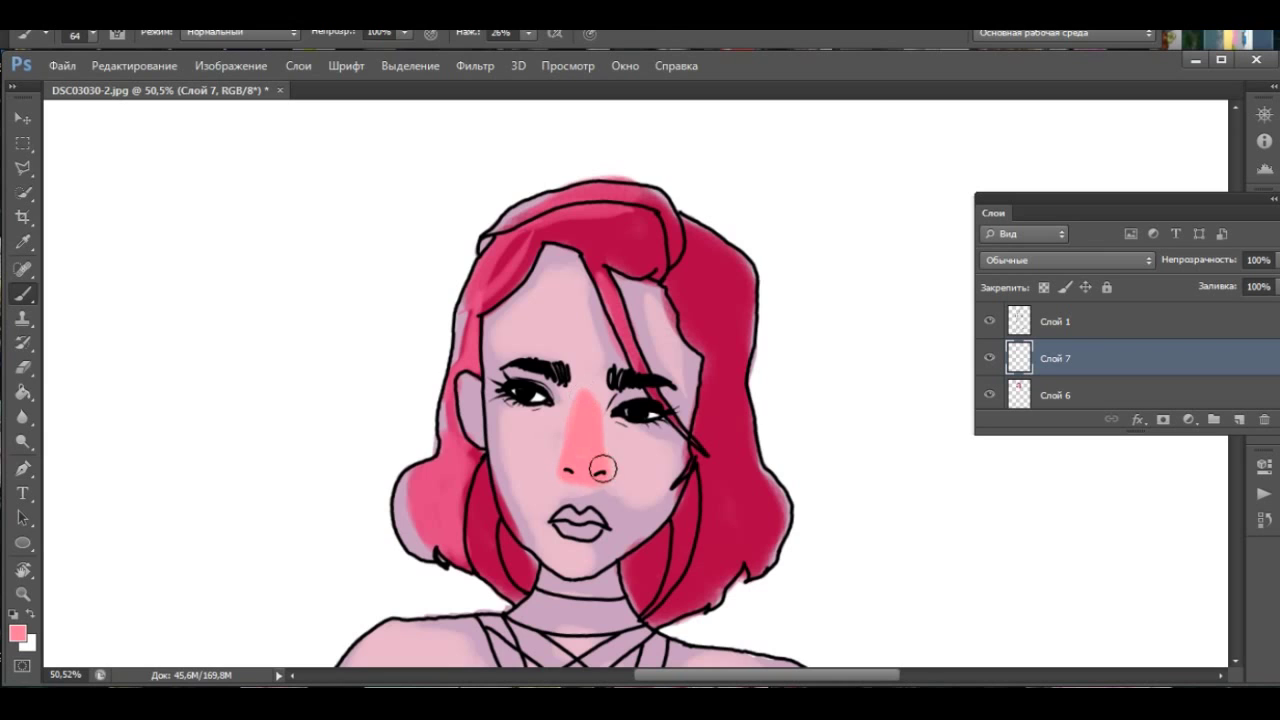
left_click(588, 466, "alt")
- Pick a dark purple colour for the lips in the Color Picker
left_click(17, 632)
left_click(660, 220)
left_click_drag(556, 515, 604, 522)
left_click(17, 632)
- Paint dark purple eyeshadow around both eyes at 37% brush opacity
left_click(640, 220)
left_click(17, 632)
left_click(640, 220)
left_click(475, 380)
key("3")
key("7")
mouse_move(460, 320)
left_mouse_down()
mouse_move(434, 349)
mouse_move(500, 330)
left_mouse_up()
left_click_drag(390, 300, 470, 300)
left_click_drag(580, 330, 690, 390)
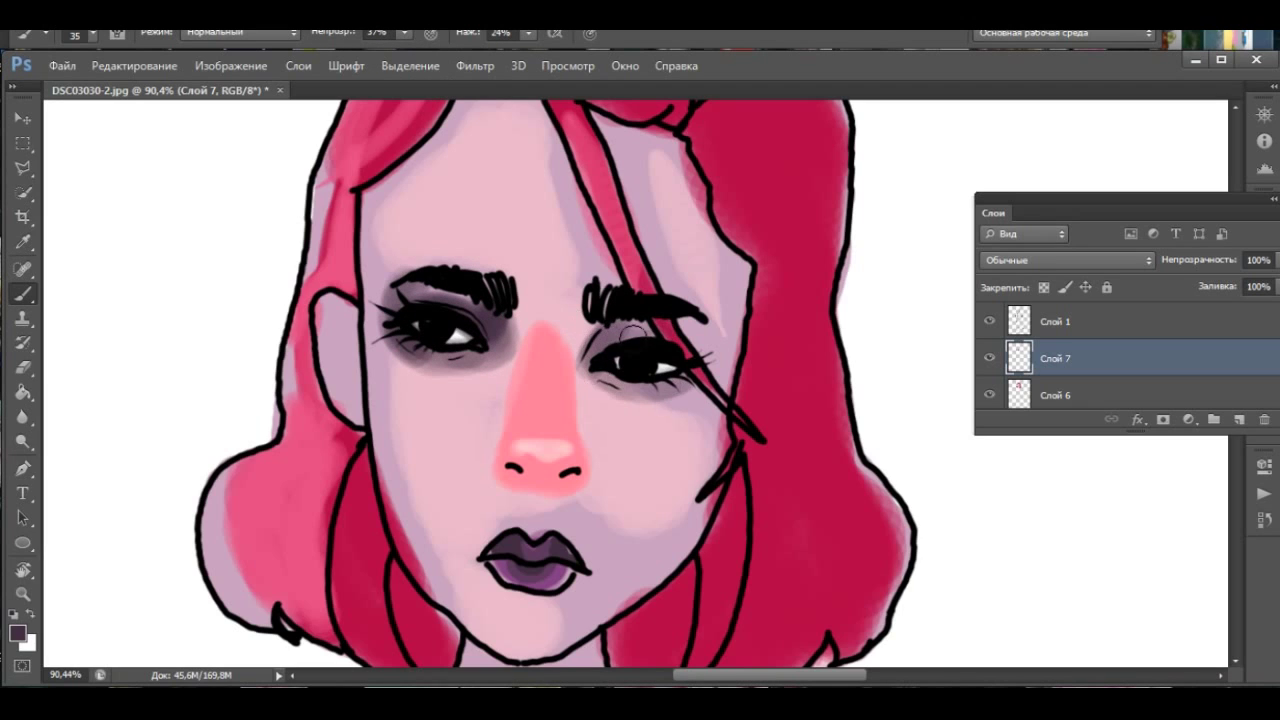
- Add soft grey shading along the nose bridge and beside the nose, then raise opacity to 42%
left_click_drag(390, 55, 376, 55)
left_click_drag(470, 365, 505, 390)
left_click_drag(580, 345, 615, 425)
mouse_move(512, 295)
left_mouse_down()
mouse_move(590, 300)
mouse_move(600, 480)
mouse_move(540, 470)
left_mouse_up()
key("4")
key("2")
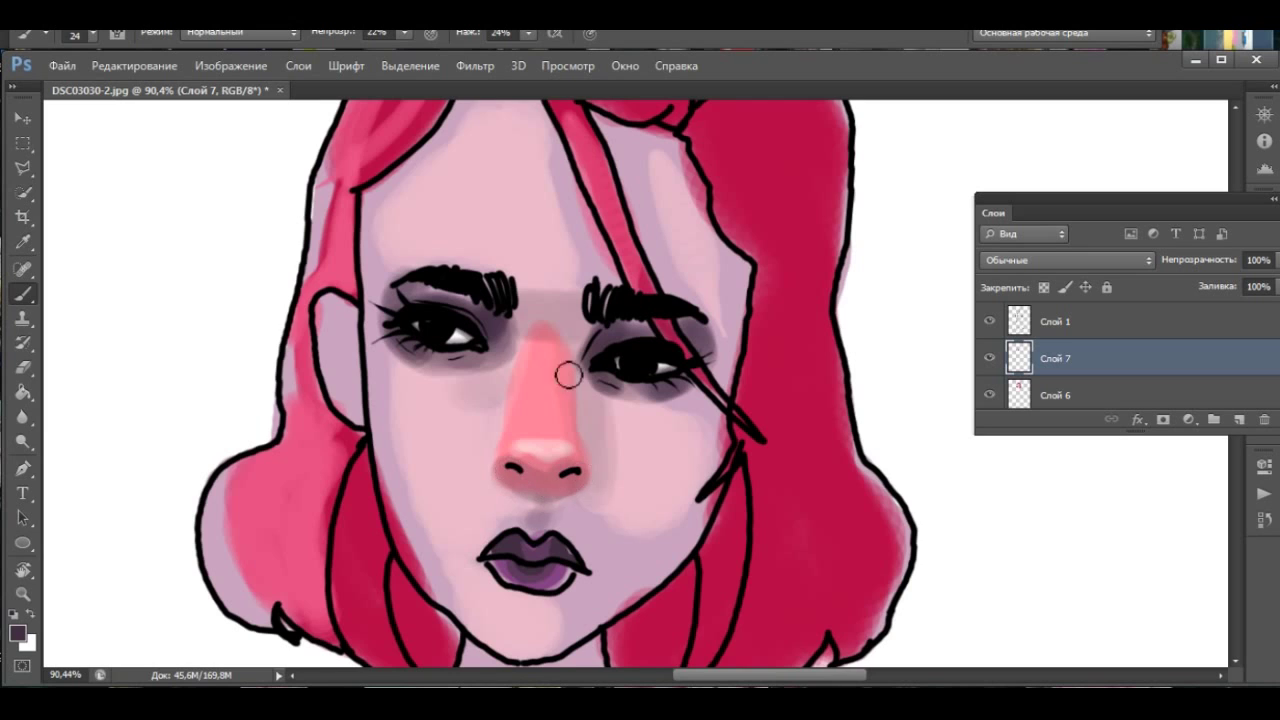
scroll(560, 500, "down", 1)
scroll(512, 588, "up", 2)
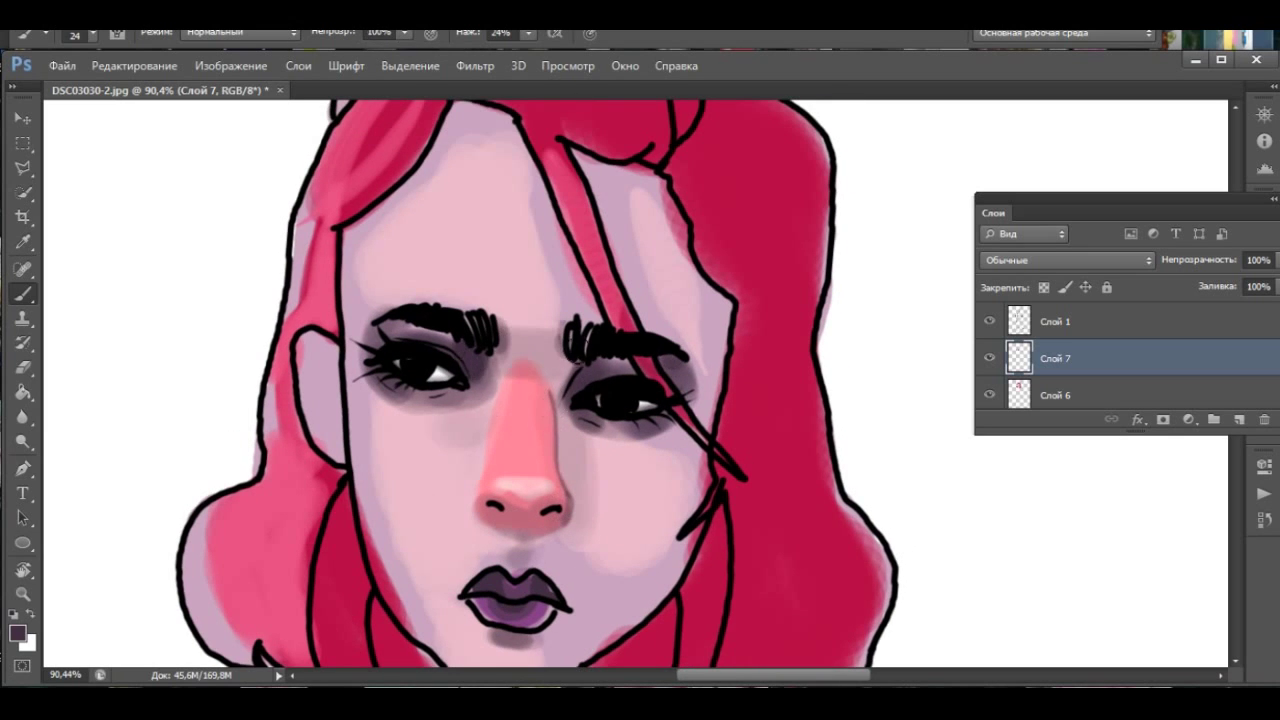
scroll(512, 450, "down", 1)
- Shade the hair dark red on both sides at 49% opacity, with dark purple beside the neck
key("4")
key("9")
left_click_drag(380, 440, 420, 620)
left_click_drag(590, 570, 630, 660)
left_click_drag(665, 500, 703, 603)
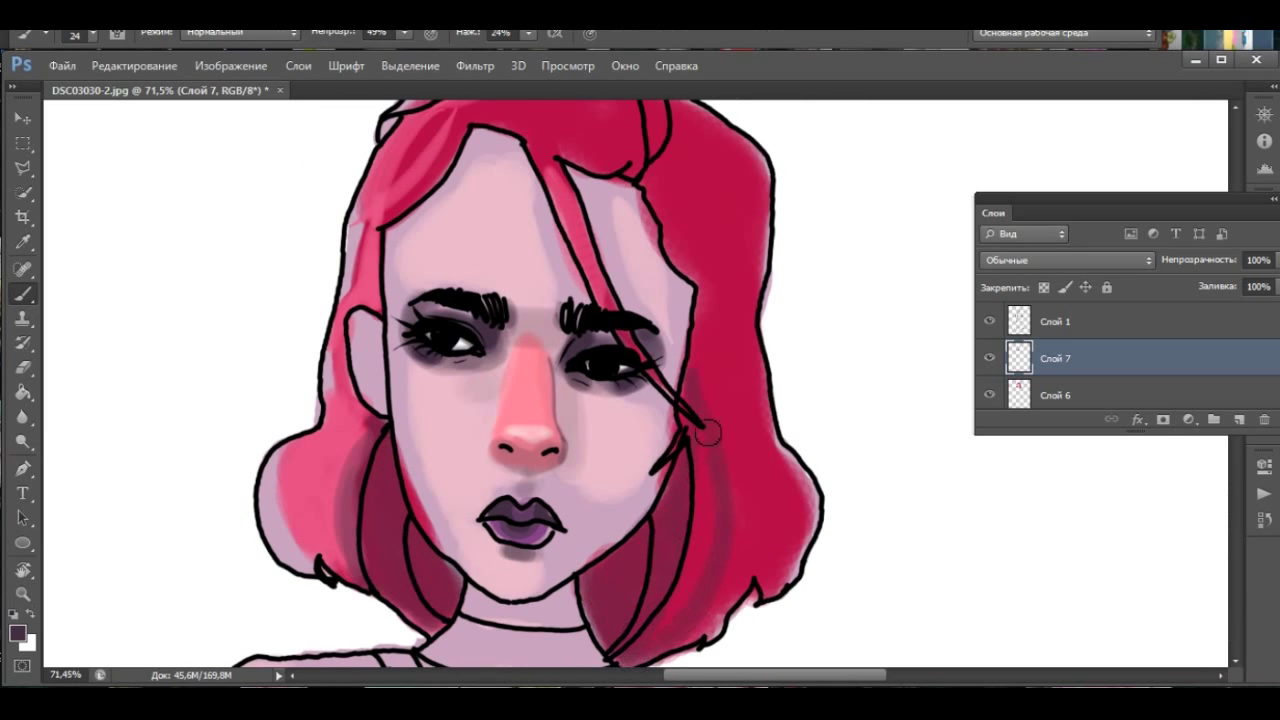
key("0")
left_click_drag(438, 545, 440, 605)
- Paint dark crimson over the top strand and right side of the hair at 70%, then add layer Слой 8
key("z")
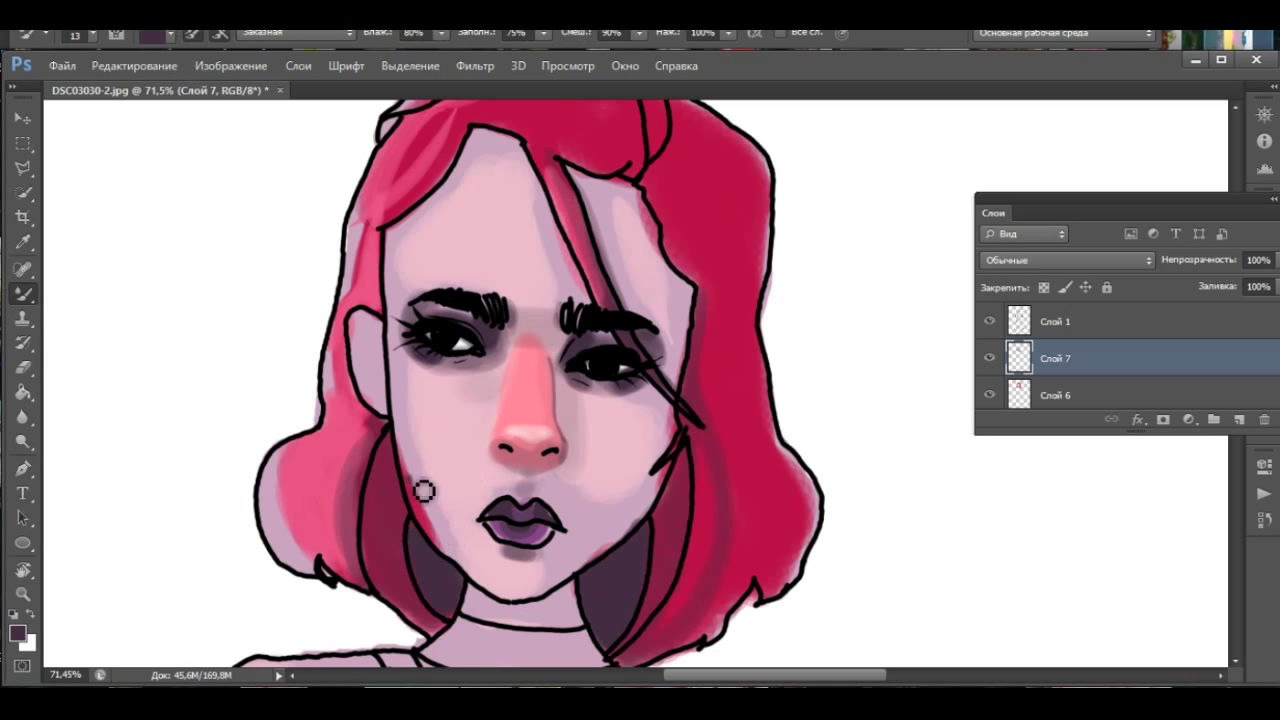
mouse_move(137, 645)
left_mouse_down()
mouse_move(592, 260)
mouse_move(373, 537)
left_mouse_up()
key("b")
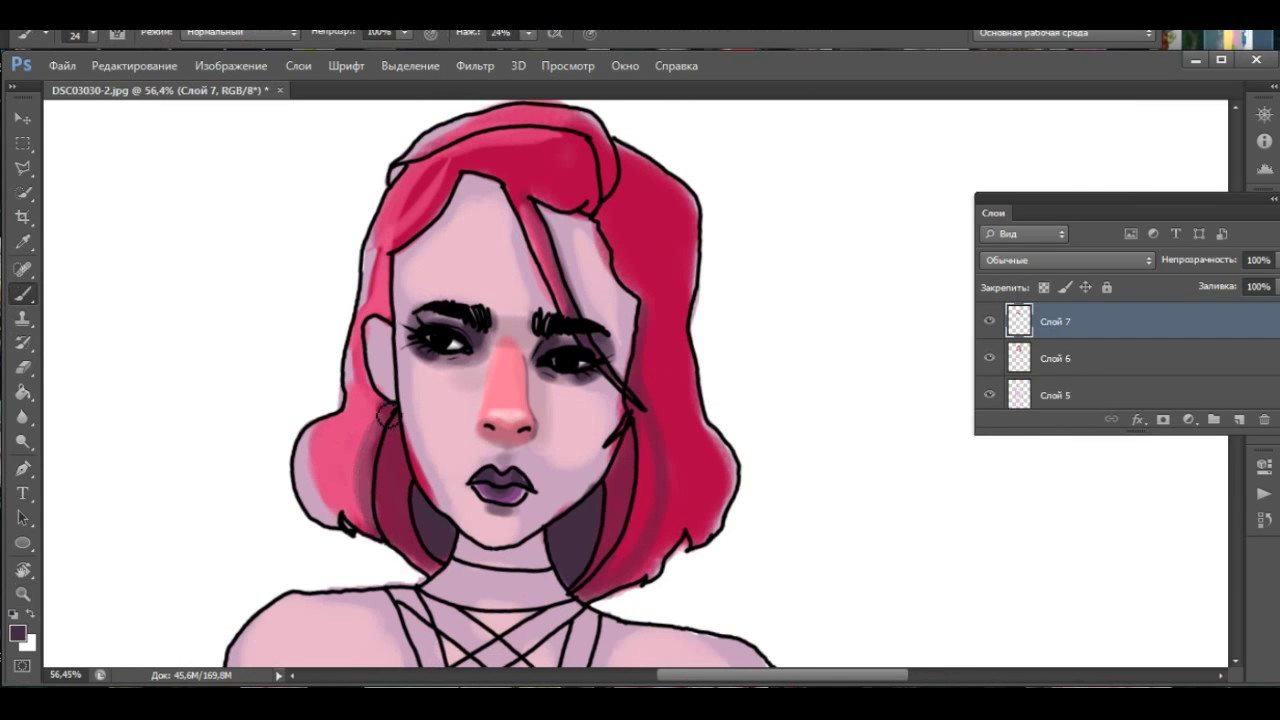
key("7")
left_click_drag(621, 186, 568, 146)
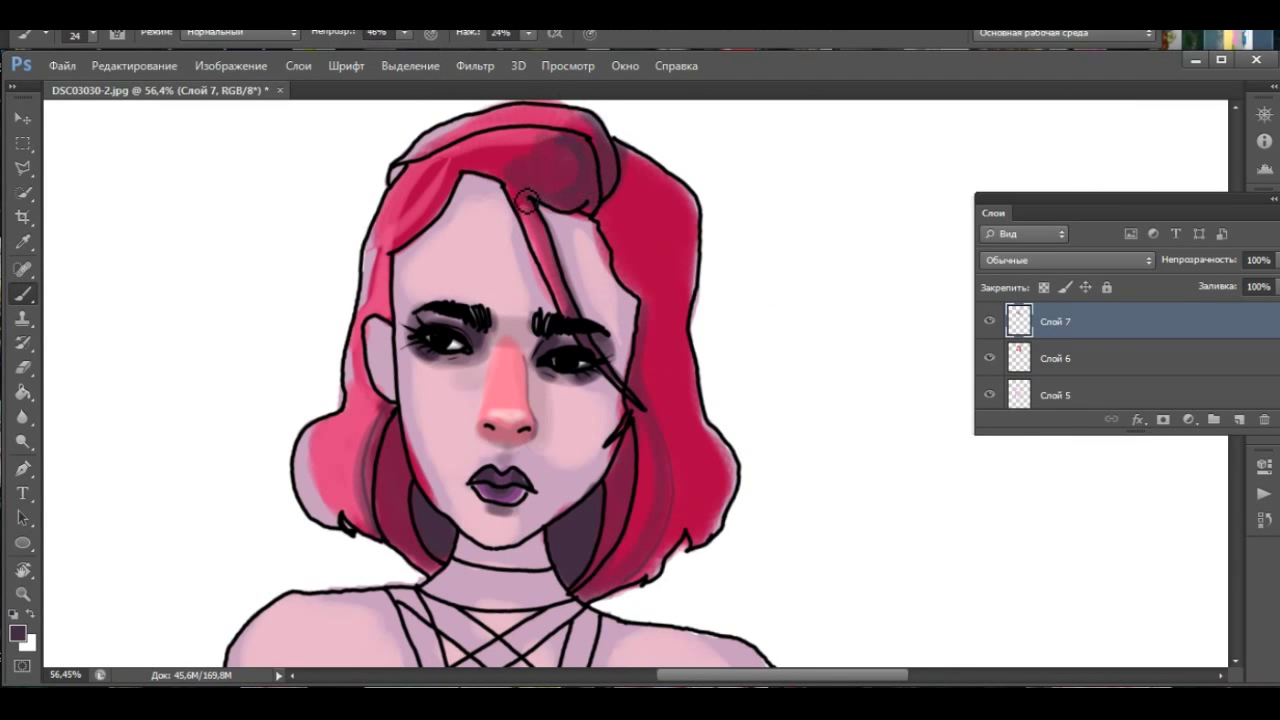
mouse_move(626, 196)
left_mouse_down()
mouse_move(680, 243)
mouse_move(705, 541)
left_mouse_up()
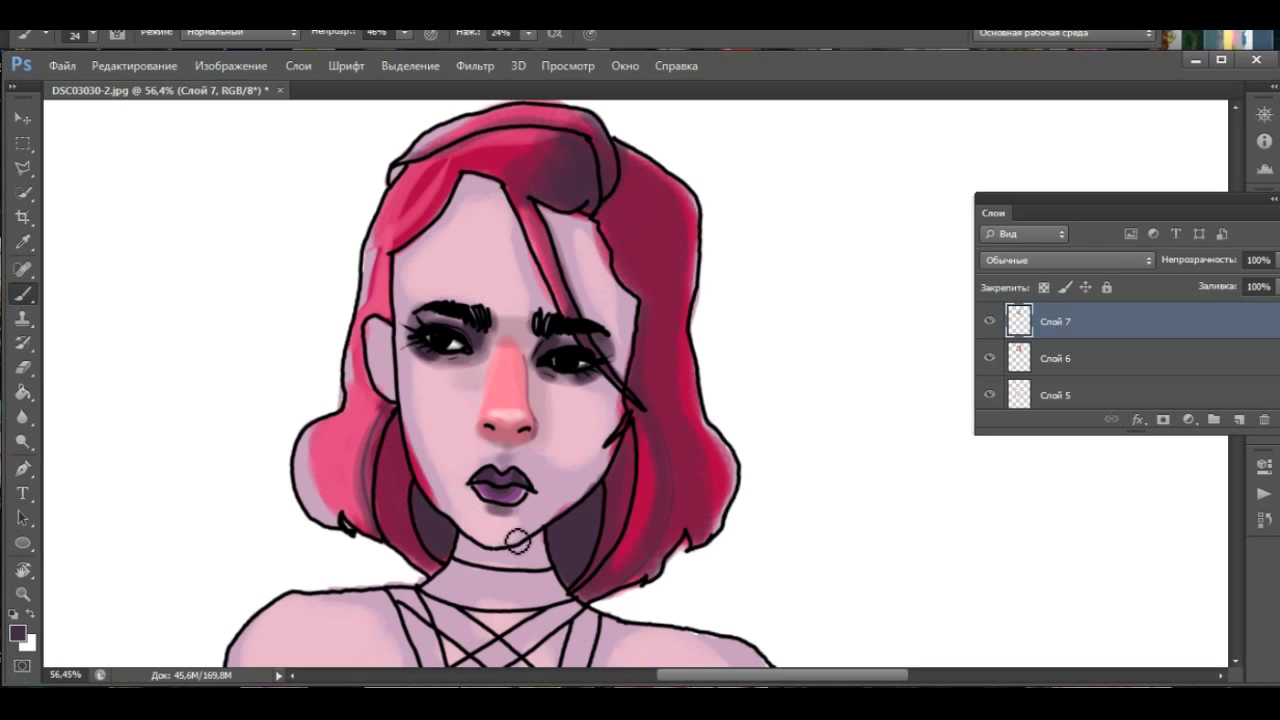
key("ctrl+shift+alt+n")
left_click(17, 632)
- Paint light pink highlights on the forehead and cheeks
left_click(580, 220)
scroll(516, 620, "up", 2)
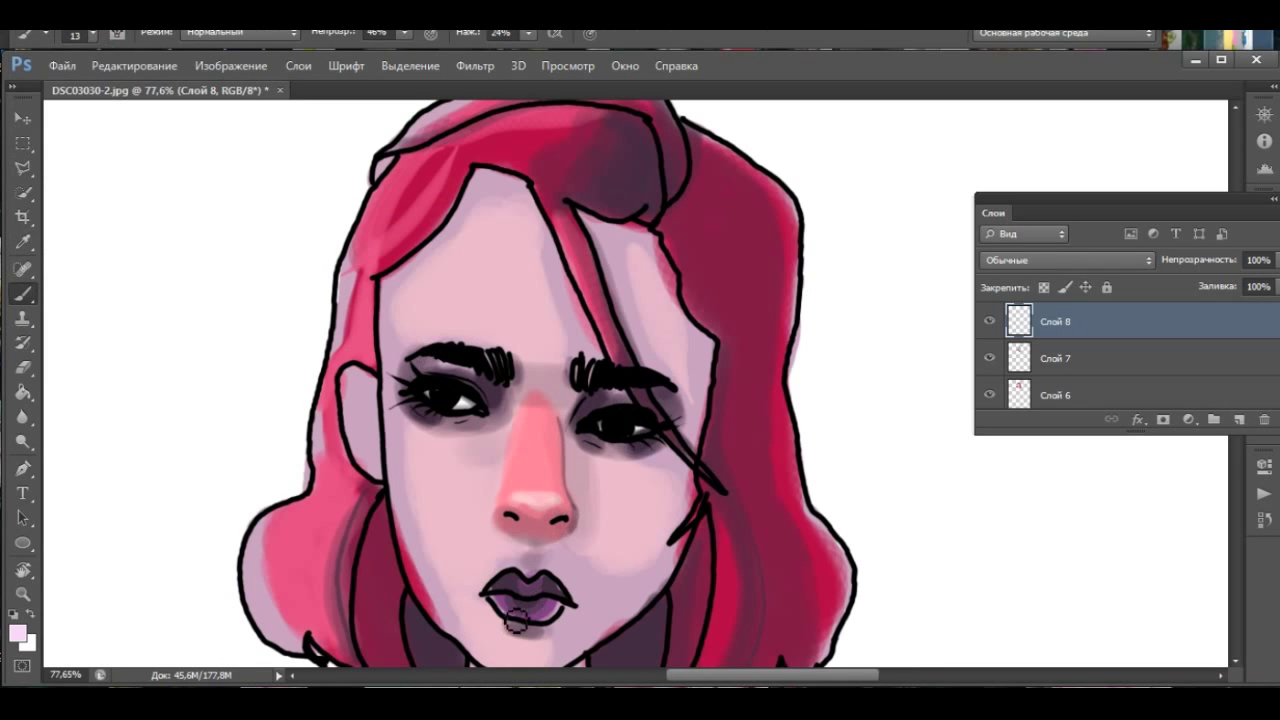
left_click_drag(430, 280, 606, 257)
mouse_move(450, 450)
left_mouse_down()
mouse_move(603, 489)
mouse_move(629, 477)
left_mouse_up()
- Brush salmon pink blush across both cheeks
left_click(17, 632)
left_click(240, 251)
left_click(660, 220)
left_click_drag(490, 440, 420, 460)
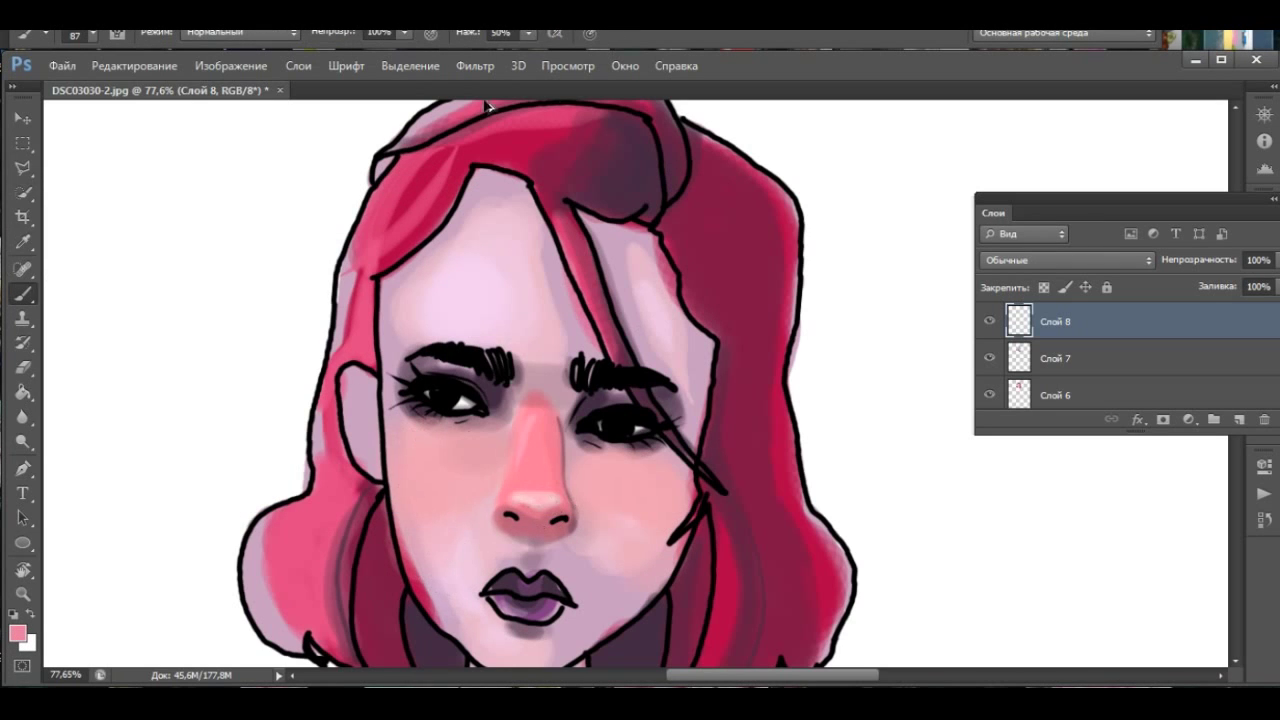
key("z")
left_click_drag(296, 464, 242, 480)
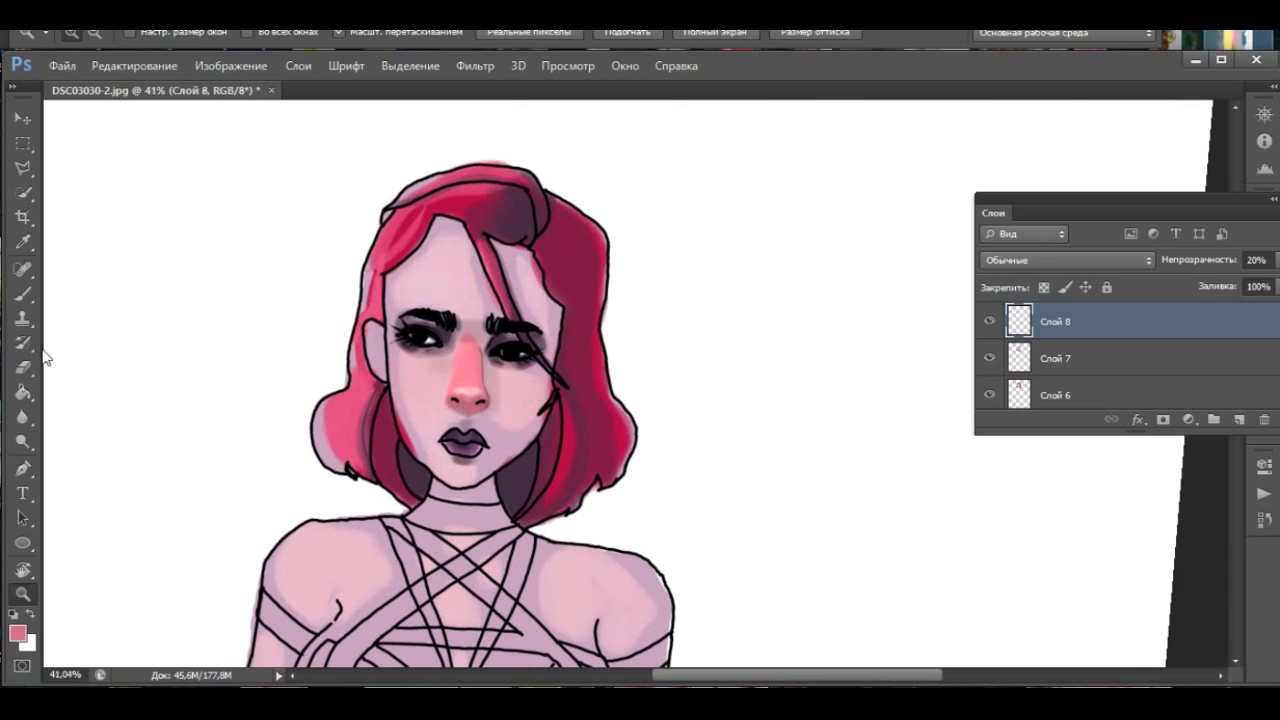
key("b")
scroll(440, 380, "up", 3, "alt")
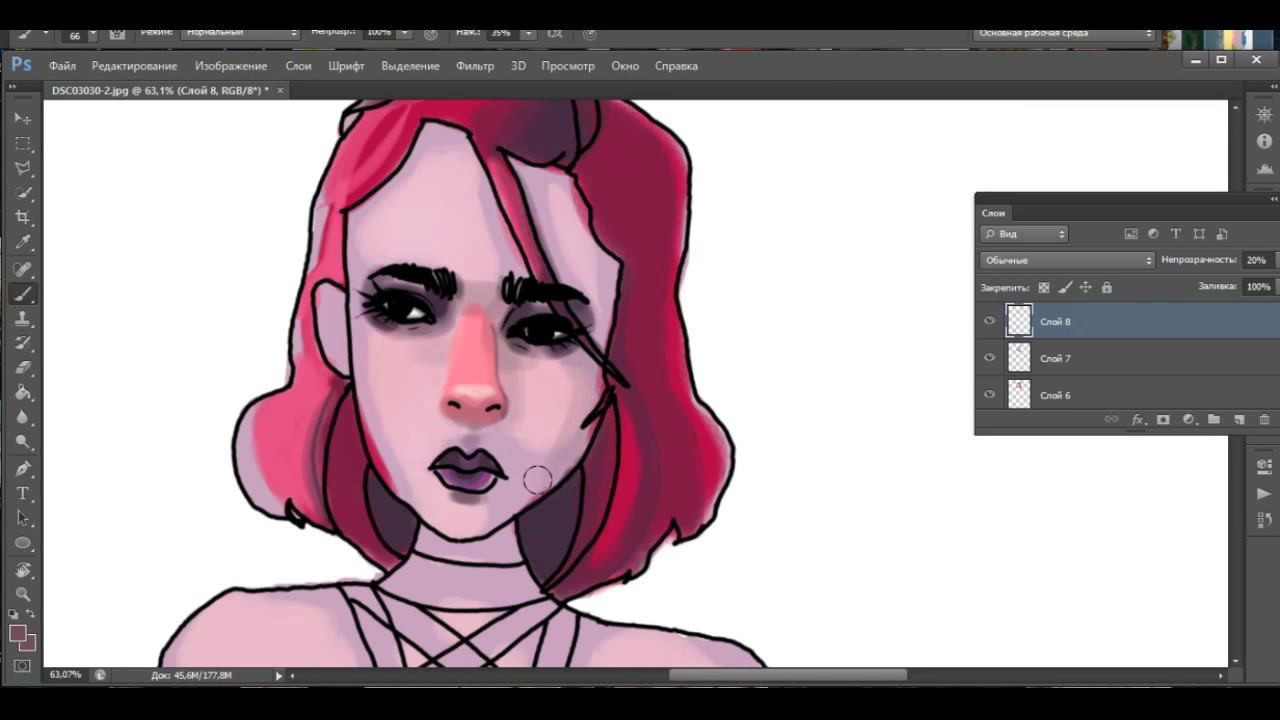
- Paint a darker shadow on the right cheek and left side of the hair, then set opacity to 49%
left_click(17, 632)
left_click(666, 220)
key("shift+7")
key("shift+7")
left_click_drag(492, 343, 545, 525)
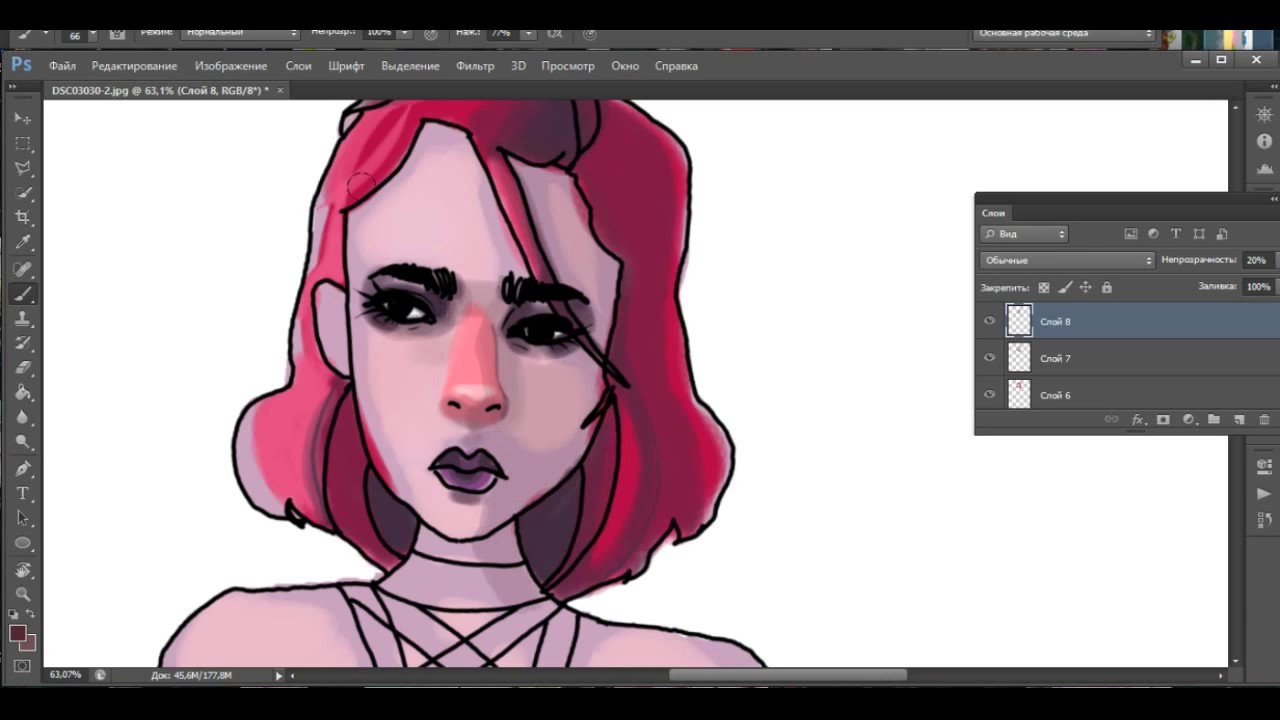
left_click_drag(358, 265, 355, 516)
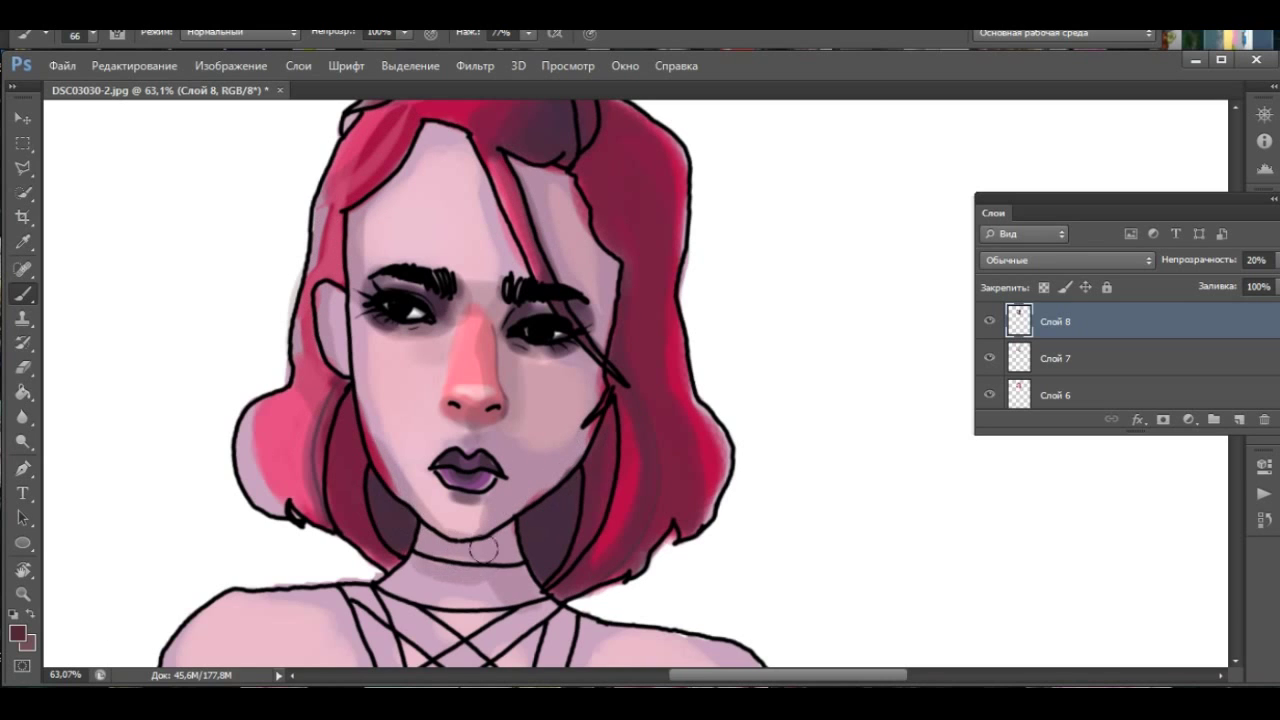
key("4")
key("9")
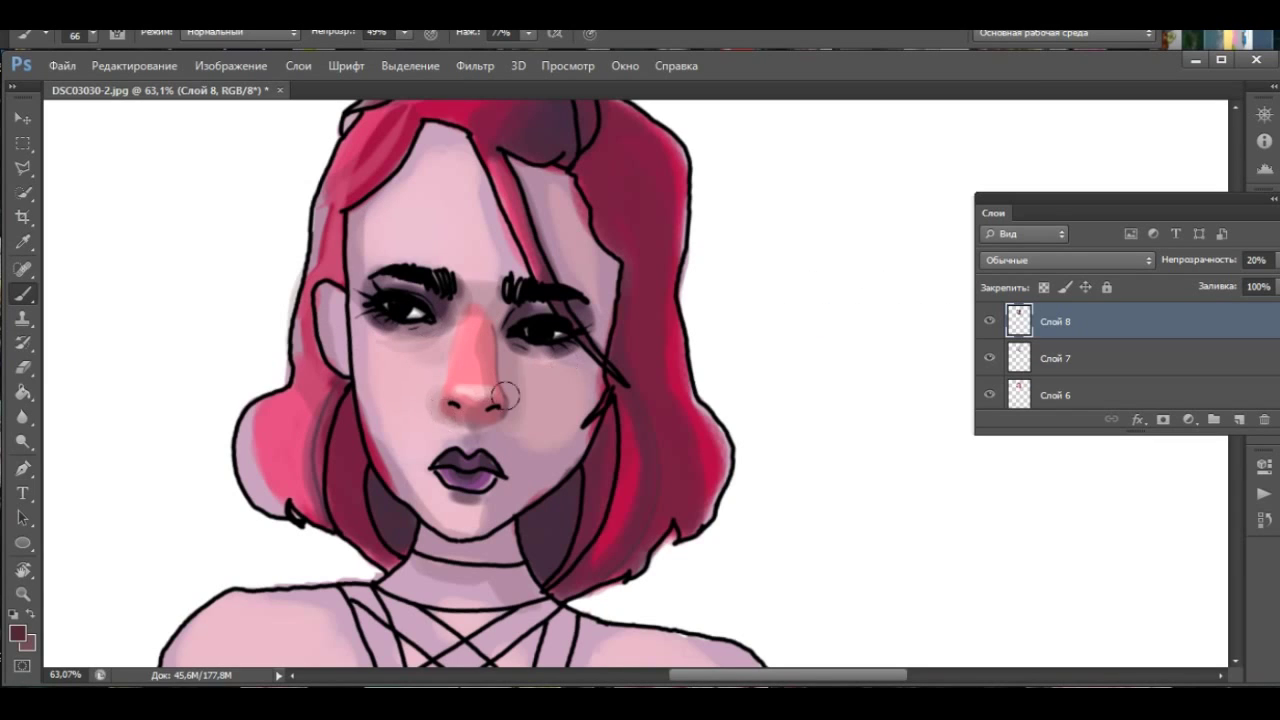
- Sample a dark tone and the hair's crimson from the artwork to dot freckles across the nose
left_click_drag(603, 420, 640, 445)
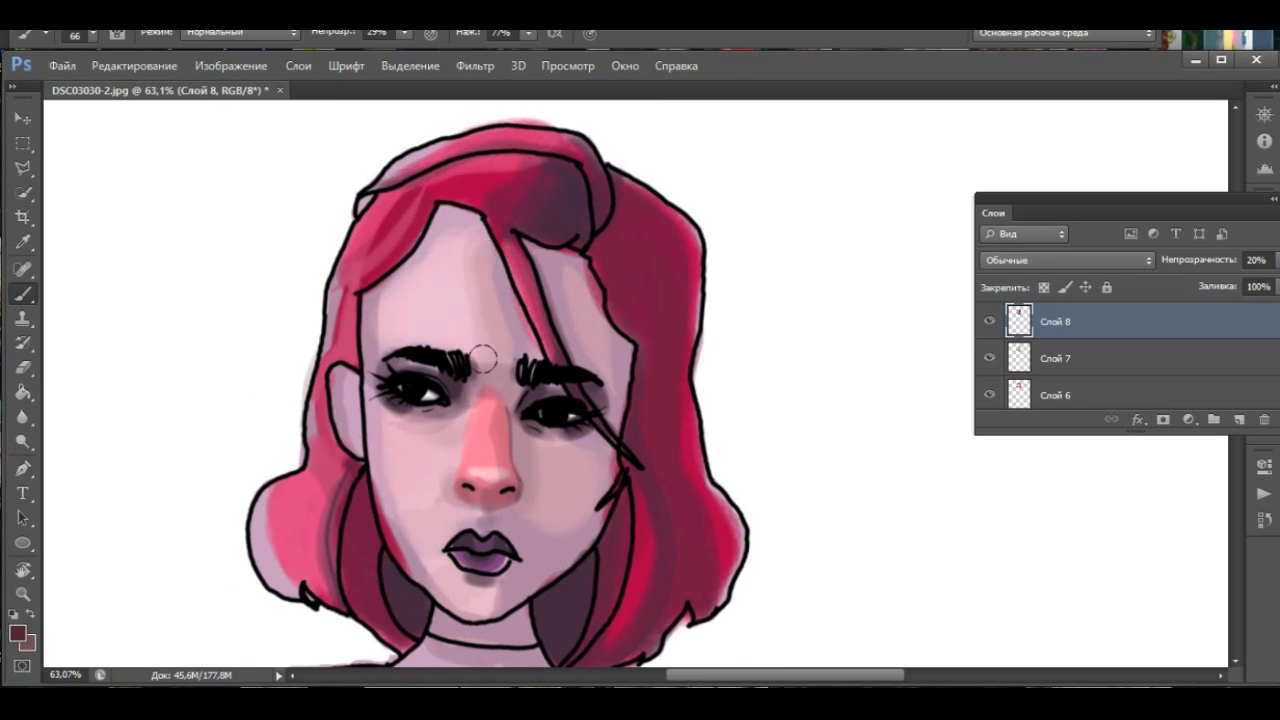
left_click(490, 370, "alt")
key("0")
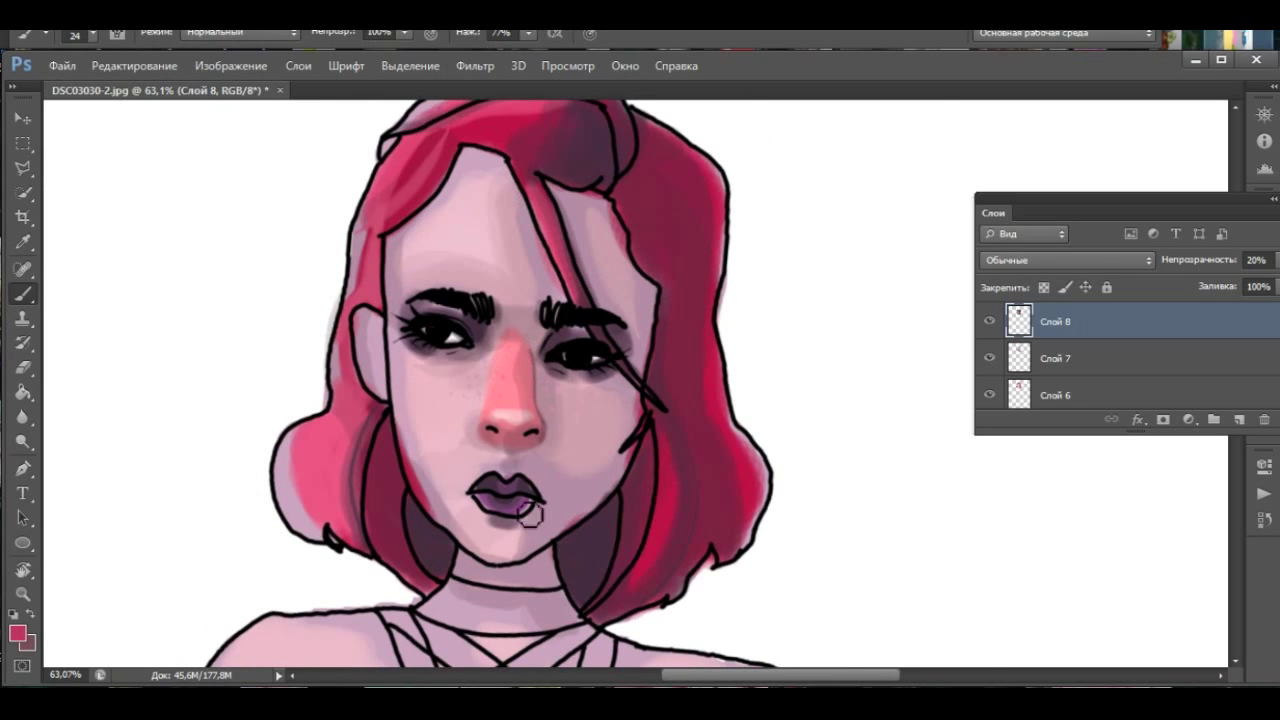
scroll(573, 401, "up", 2)
left_click(102, 592, "alt")
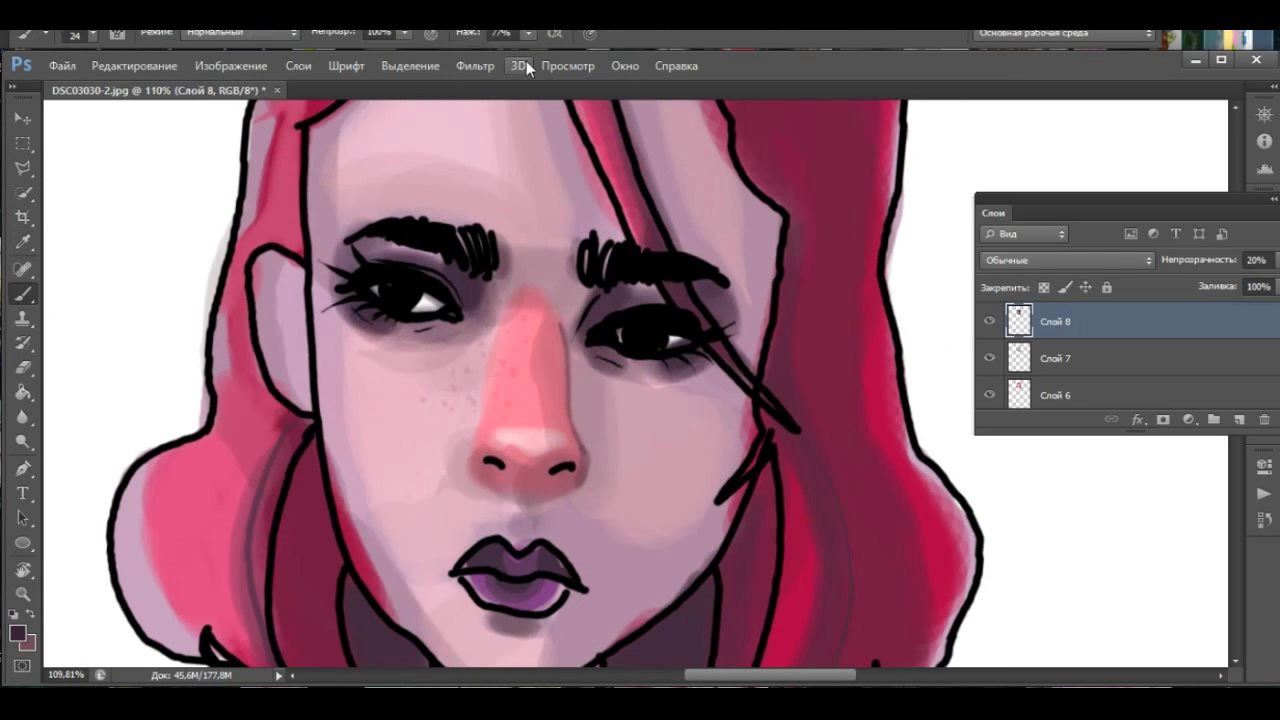
key("alt+bracketleft")
scroll(541, 423, "down", 3)
left_click(541, 423, "alt")
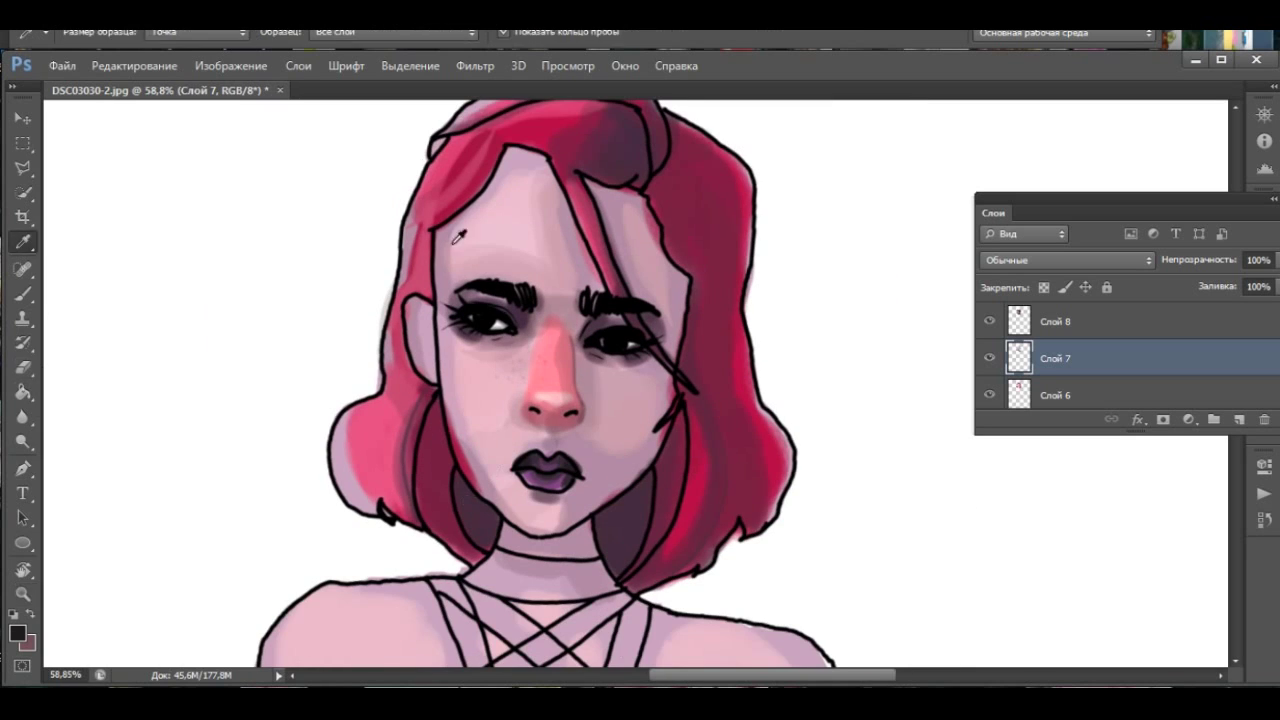
key("z")
scroll(533, 401, "down", 3)
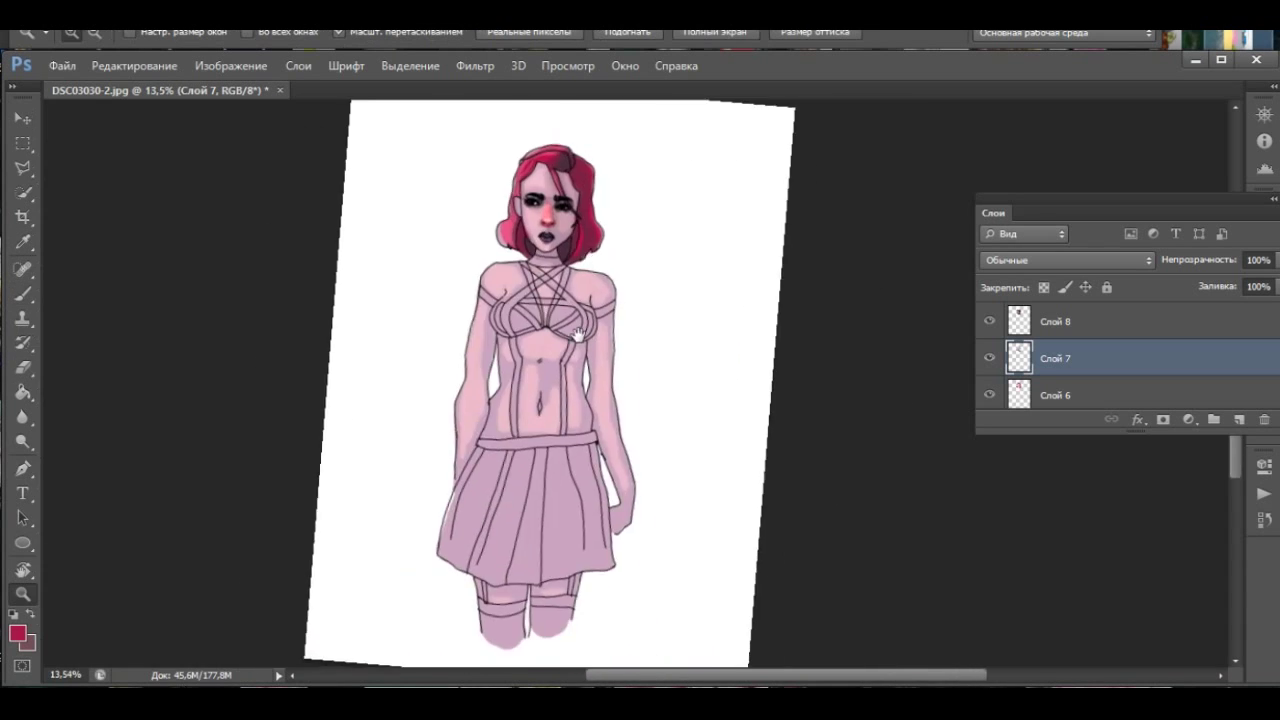
scroll(533, 401, "up", 3)
- Move Слой 9 above Слой 8 and paint the choker and two chest straps dark
left_click(1097, 390)
left_click_drag(1097, 390, 1097, 345)
key("b")
left_click_drag(500, 435, 600, 440)
mouse_move(670, 395)
left_mouse_down()
mouse_move(545, 485)
mouse_move(510, 535)
left_mouse_up()
scroll(515, 530, "down", 3)
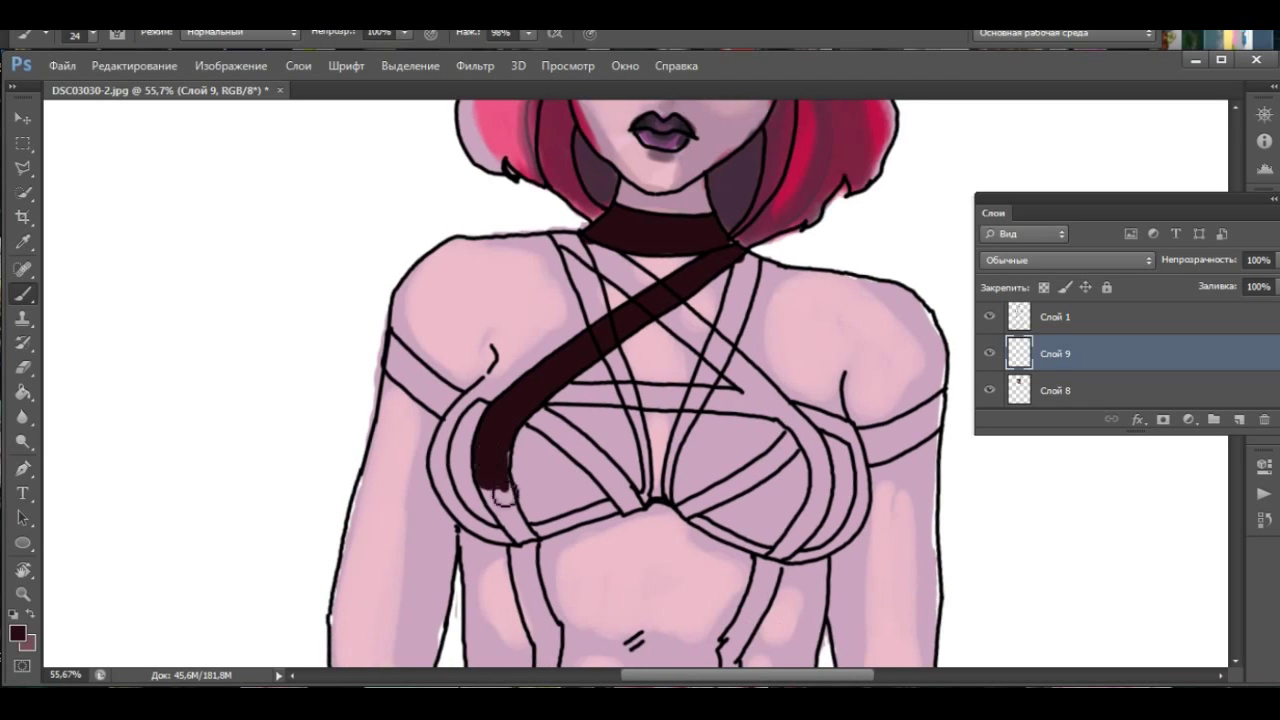
mouse_move(733, 232)
left_mouse_down()
mouse_move(668, 410)
mouse_move(408, 350)
left_mouse_up()
left_click_drag(402, 395, 502, 446)
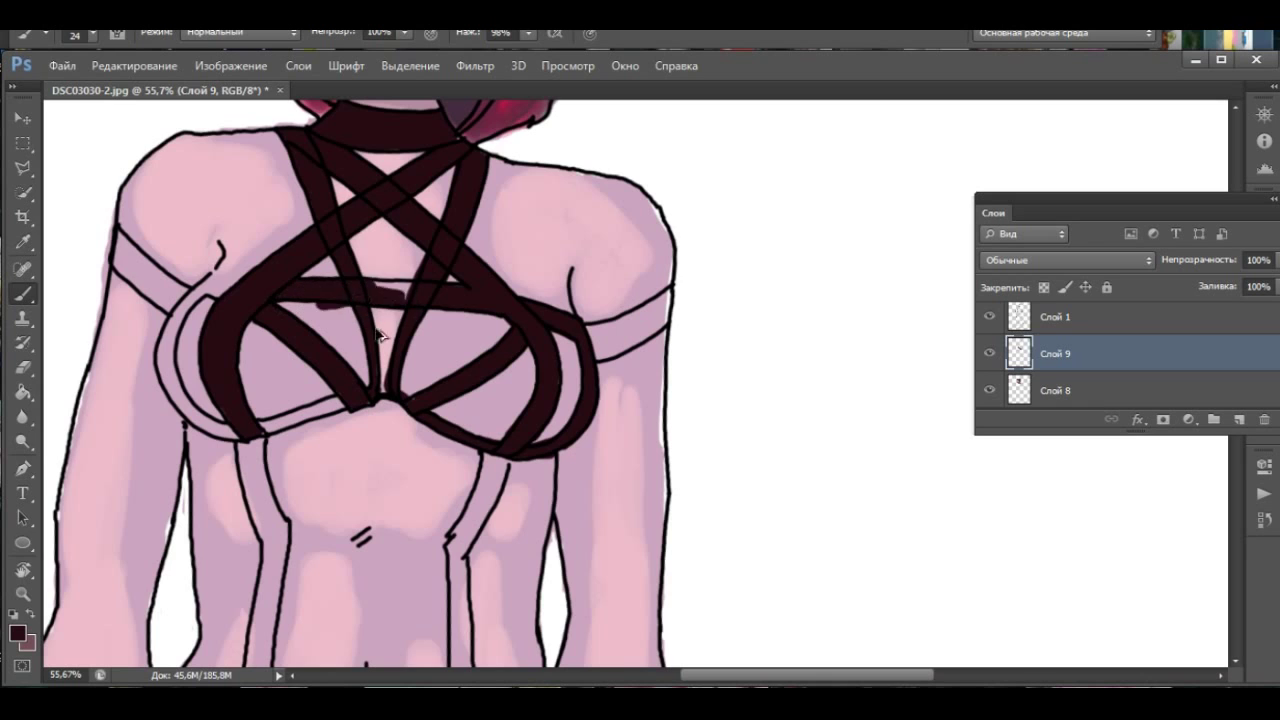
- Paint the strap along the left cup and the straps down the belly to the waistband
left_click_drag(182, 337, 288, 436)
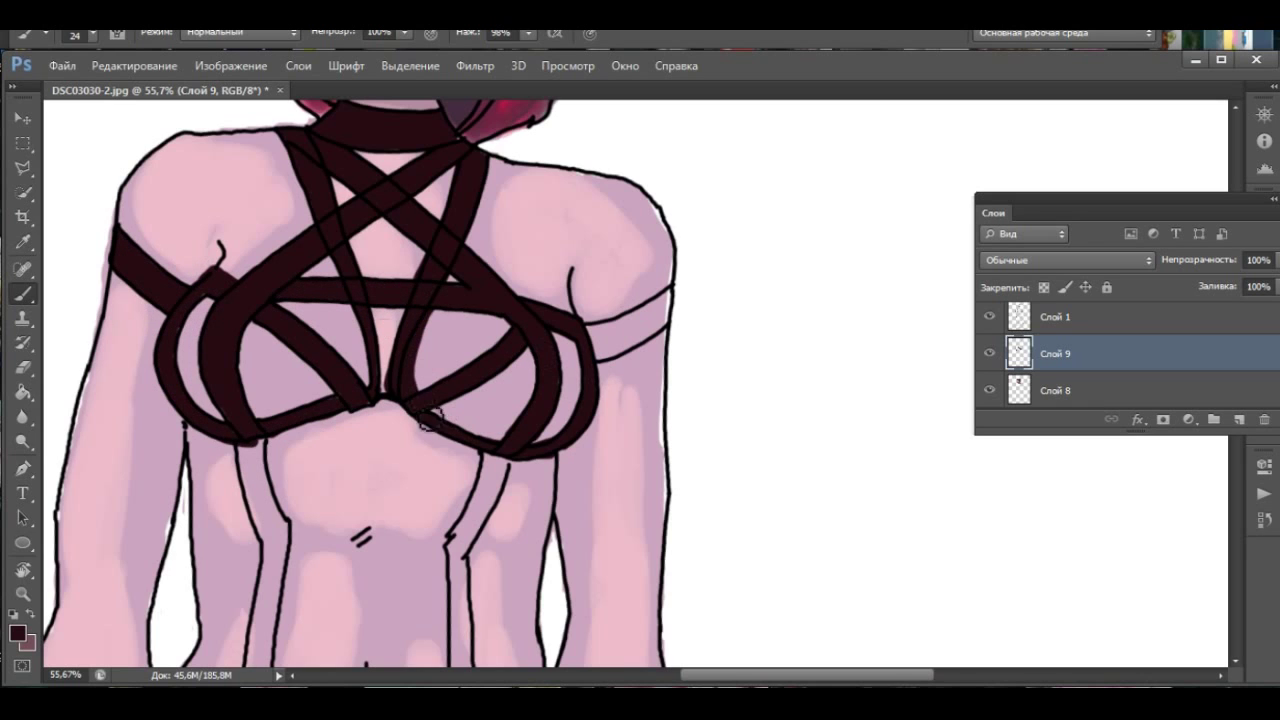
scroll(608, 380, "down", 5)
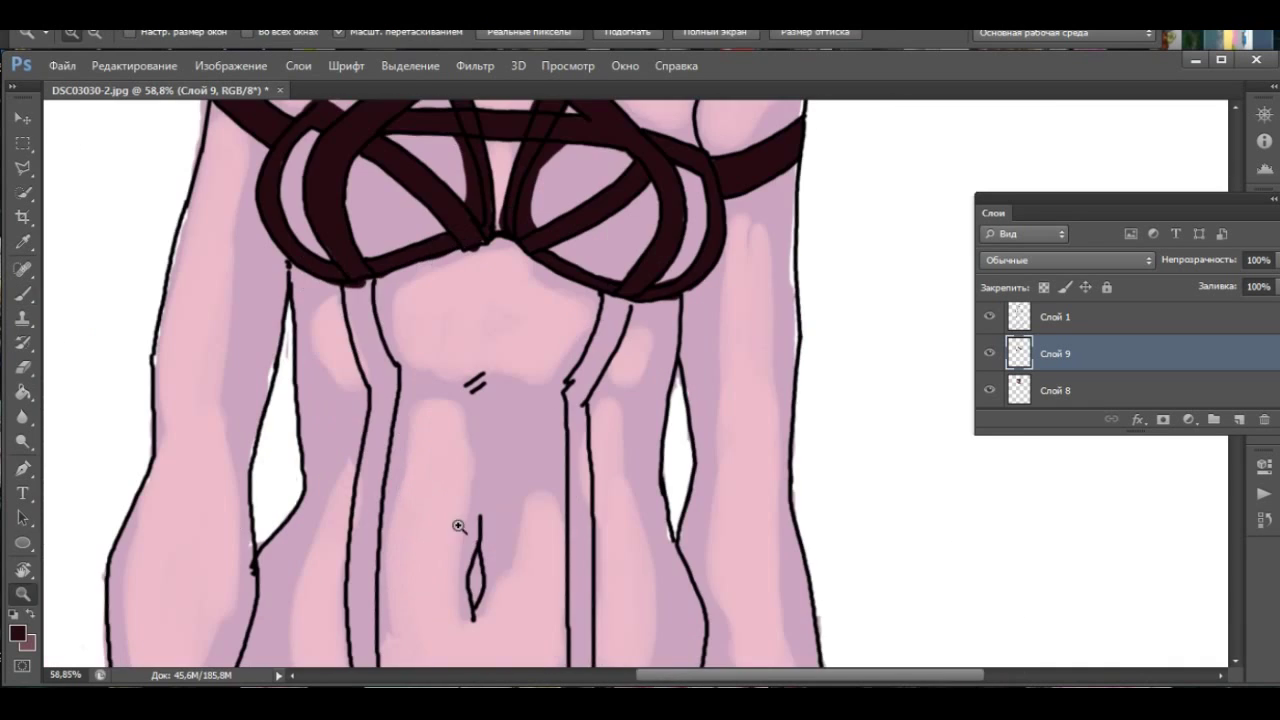
left_click_drag(355, 220, 390, 370)
scroll(390, 370, "down", 3)
scroll(371, 348, "up", 1)
left_click_drag(622, 205, 586, 371)
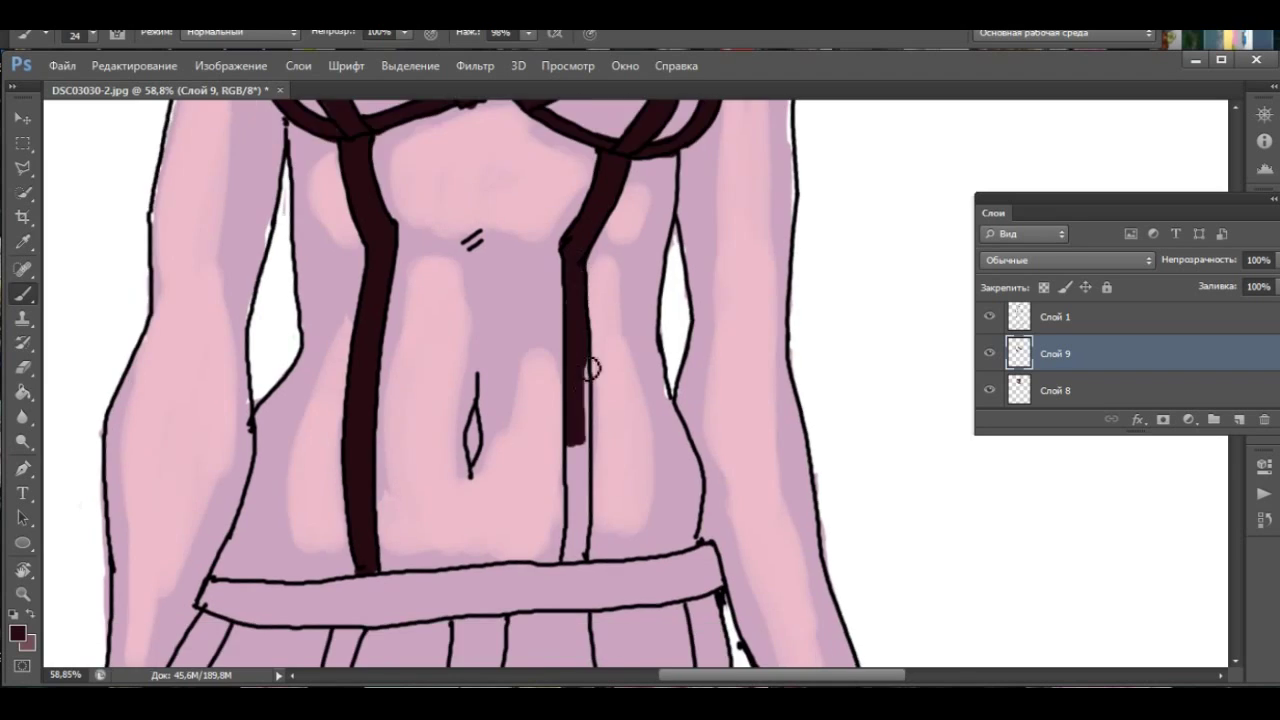
scroll(165, 536, "up", 10)
scroll(165, 536, "down", 5)
scroll(165, 536, "up", 3)
- Add layer Слой 10 and rotate the canvas view about 32°
key("ctrl+shift+alt+n")
key("r")
scroll(592, 272, "up", 3)
mouse_move(700, 250)
left_mouse_down()
mouse_move(592, 272)
mouse_move(750, 340)
left_mouse_up()
key("b")
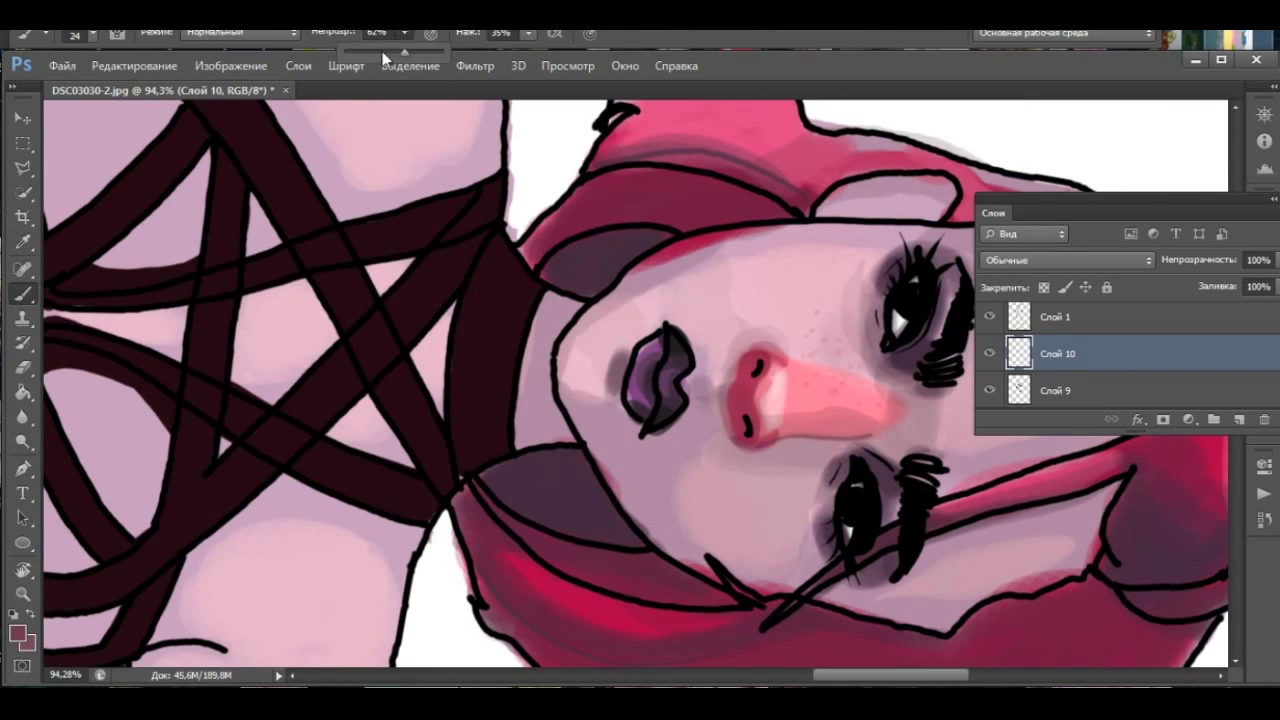
- Reset the view to the whole upper body and pick a lighter mauve for strap highlights
key("0")
key("ctrl+0")
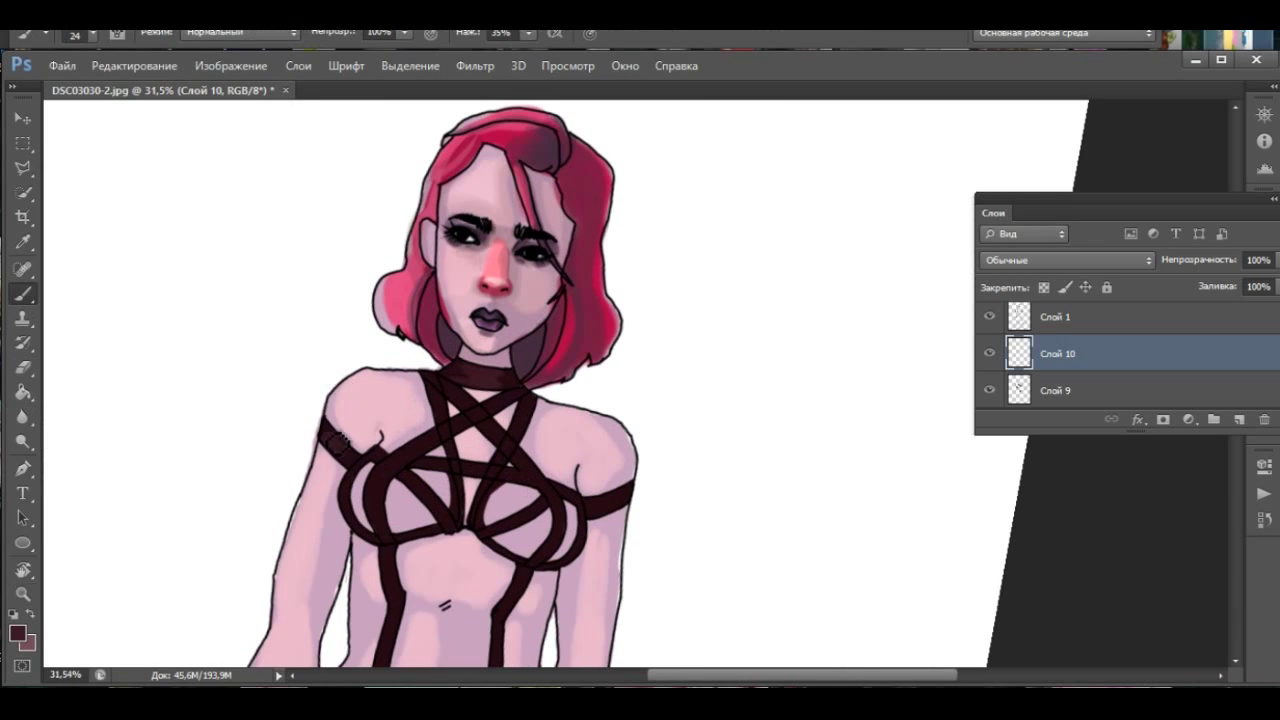
scroll(564, 508, "down", 3)
scroll(564, 508, "up", 3)
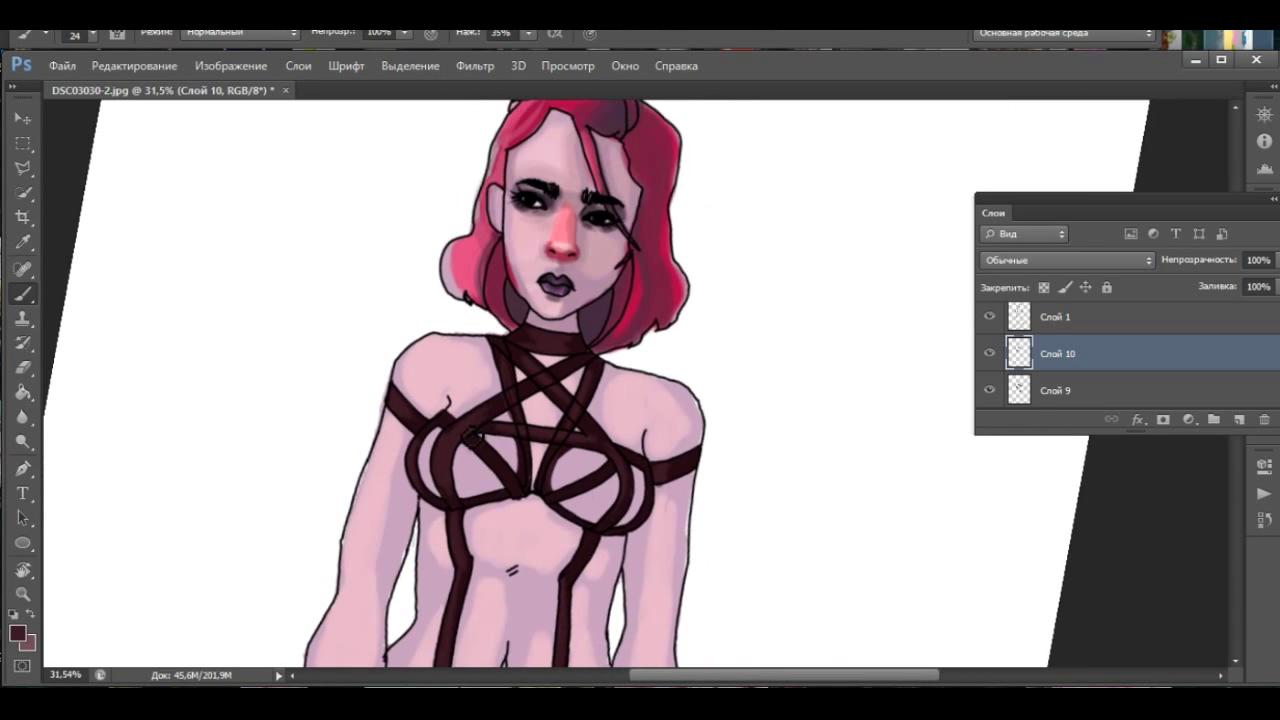
scroll(508, 526, "up", 3)
key("i")
left_click(20, 632)
left_click(306, 420)
left_click(621, 224)
key("b")
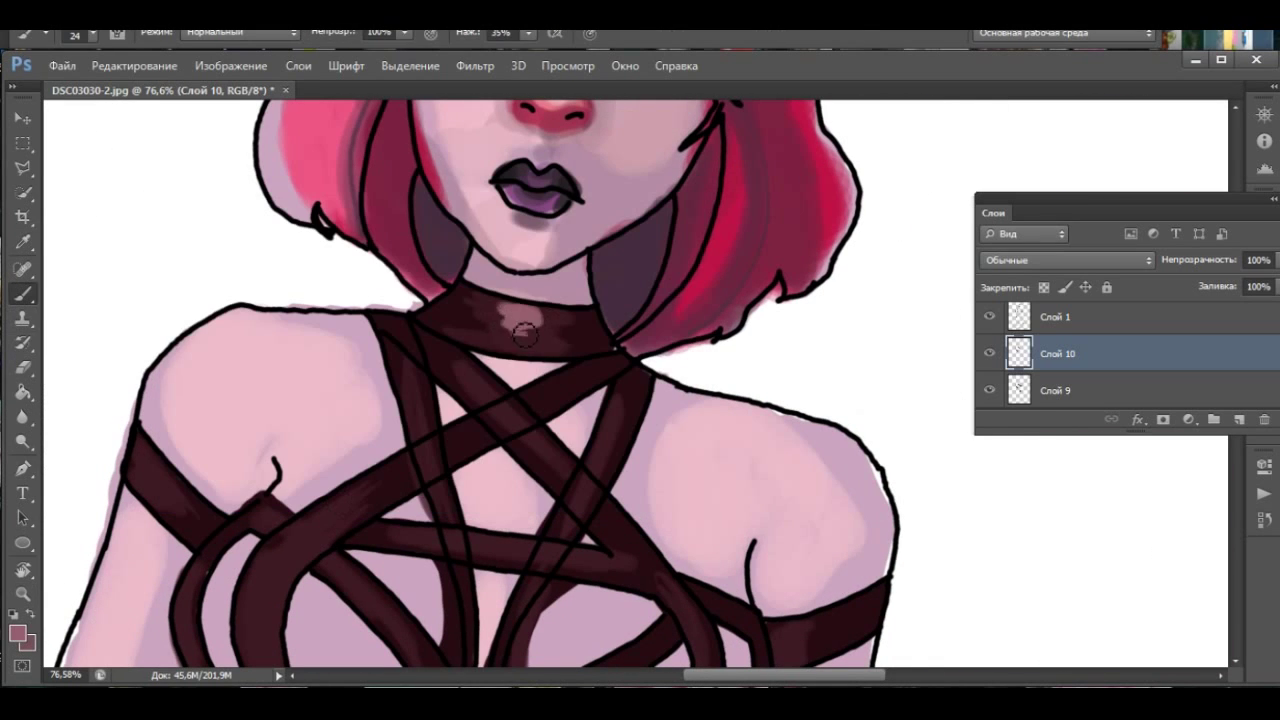
- Tilt the canvas view to follow the chest straps while working on their highlights
scroll(660, 410, "down", 3)
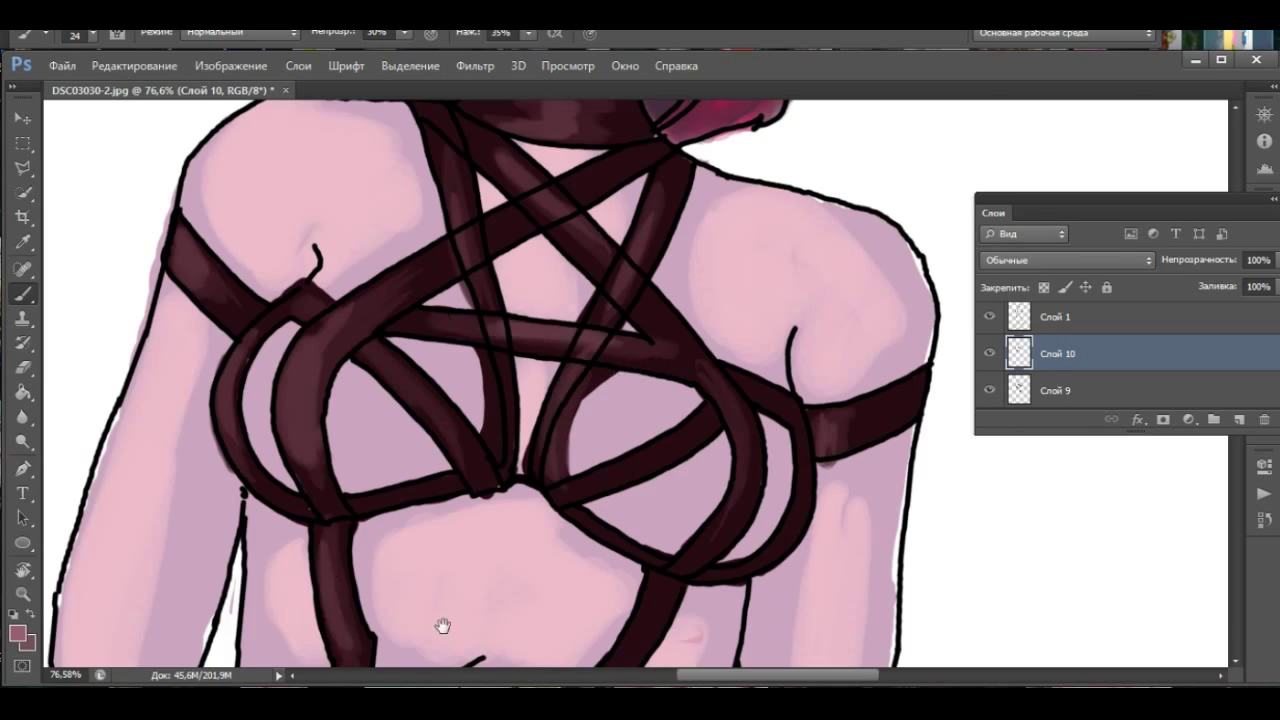
scroll(330, 565, "down", 5)
key("r")
left_click_drag(640, 400, 786, 306)
key("0")
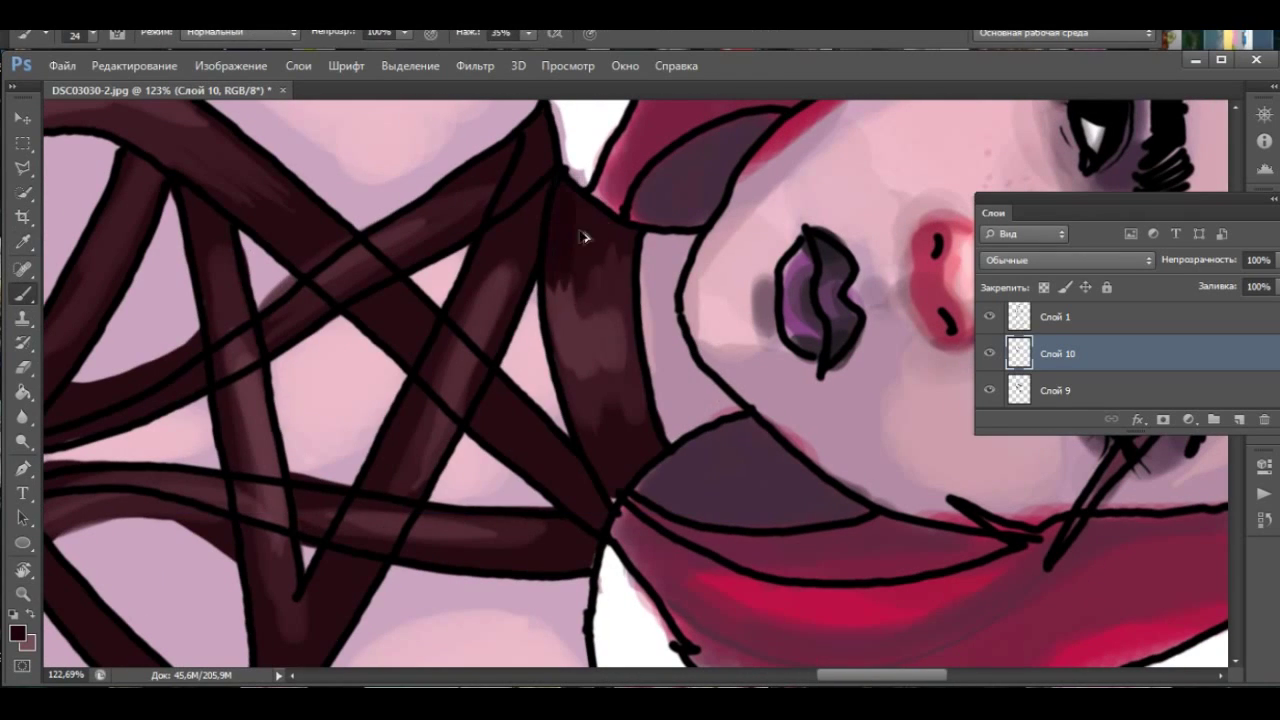
scroll(640, 400, "down", 3)
scroll(640, 400, "up", 3)
mouse_move(640, 400)
left_mouse_down()
mouse_move(666, 531)
mouse_move(557, 352)
left_mouse_up()
scroll(557, 352, "down", 2)
scroll(480, 428, "down", 1)
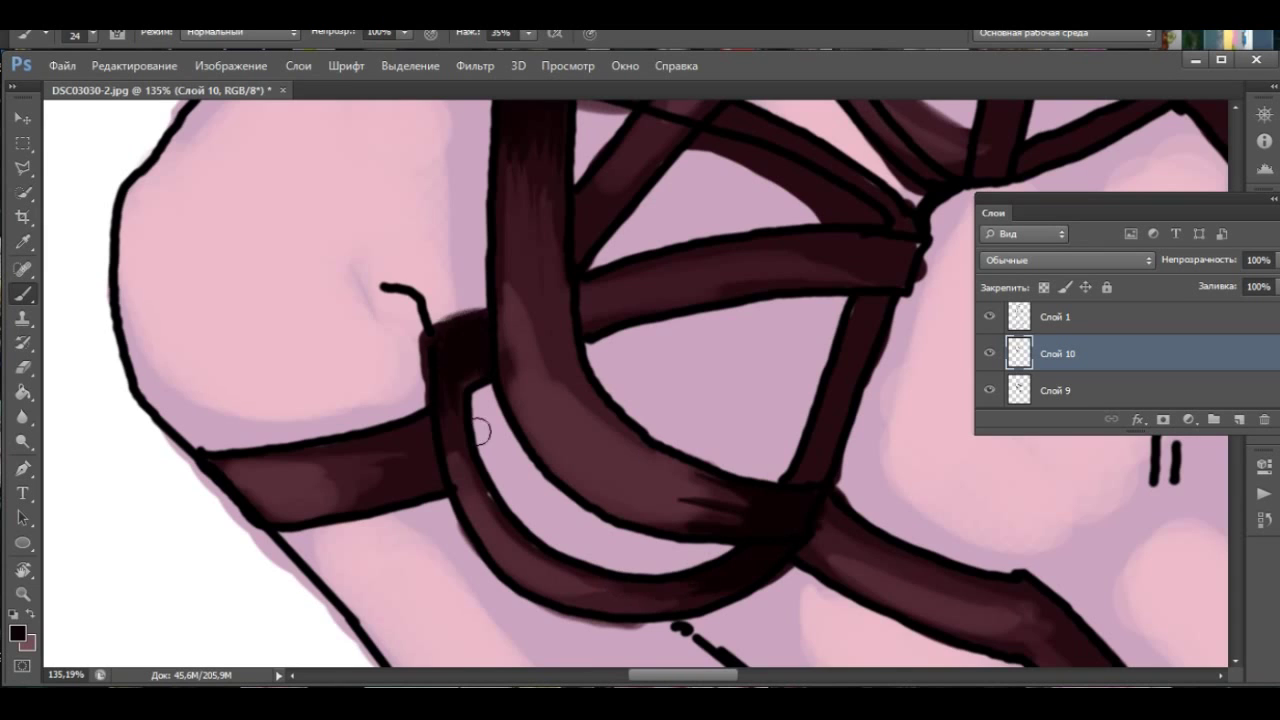
scroll(480, 428, "right", 3)
scroll(395, 410, "up", 2)
scroll(395, 410, "up", 2)
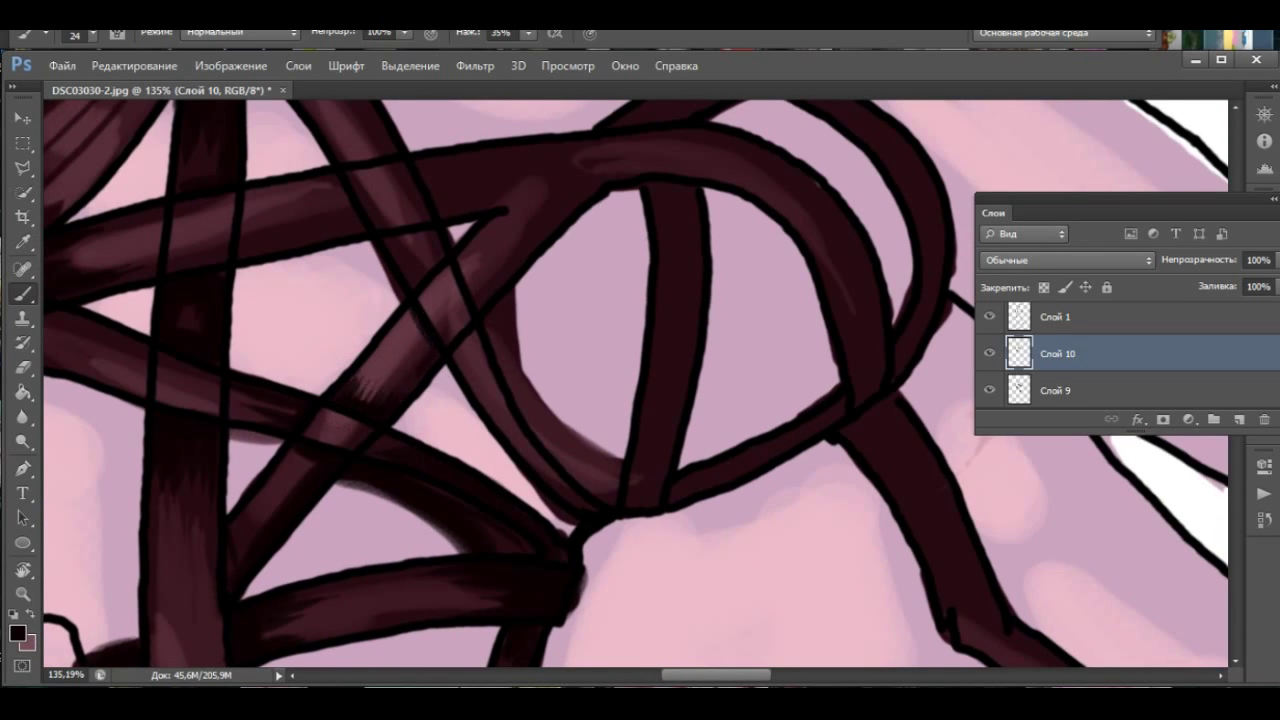
scroll(505, 500, "up", 2)
scroll(478, 348, "up", 2)
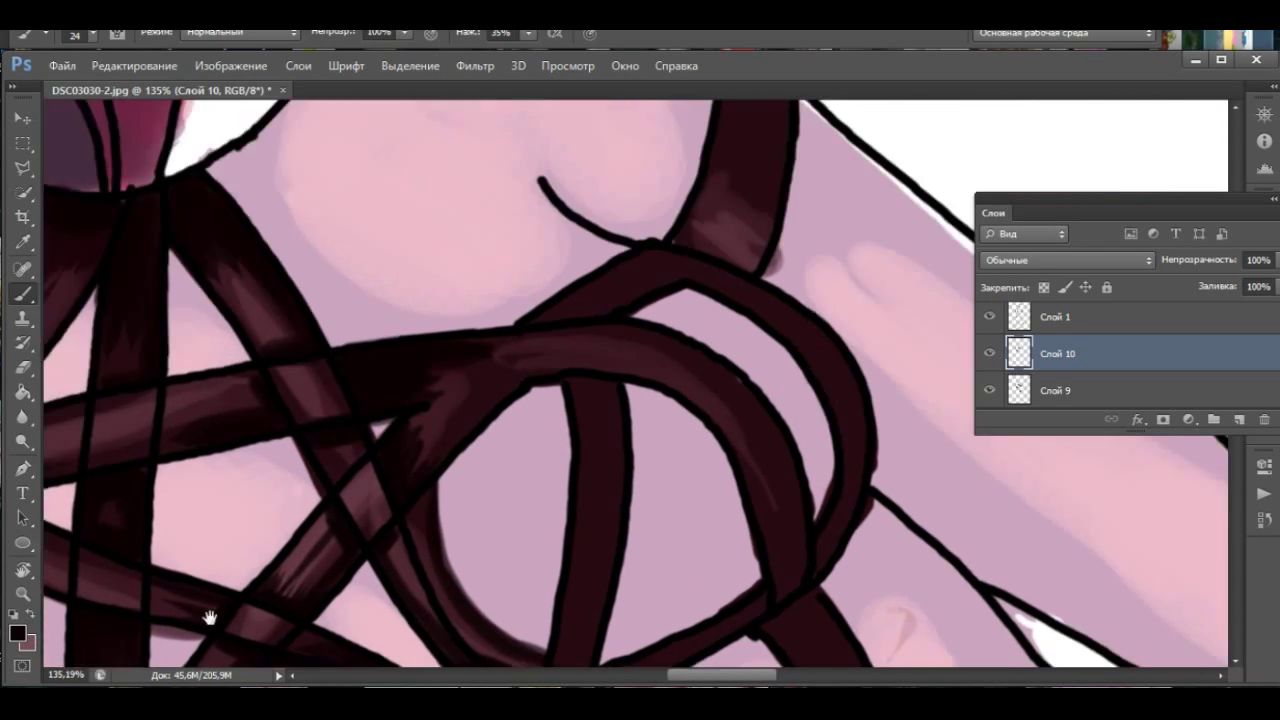
scroll(478, 348, "down", 3)
scroll(345, 340, "down", 2)
- Return the canvas rotation to upright and pan the face and chest into view
key("r")
key("Escape")
key("b")
scroll(428, 486, "up", 3)
scroll(428, 486, "up", 1)
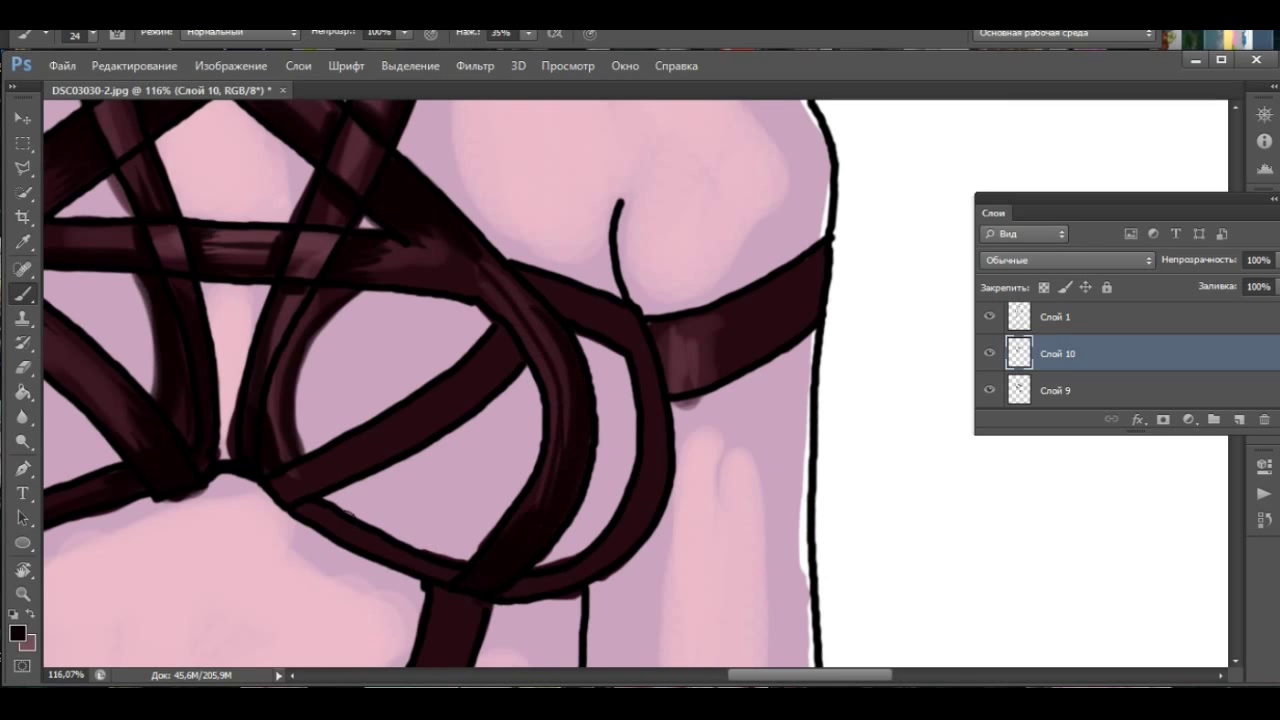
scroll(428, 486, "left", 2)
scroll(450, 335, "down", 5)
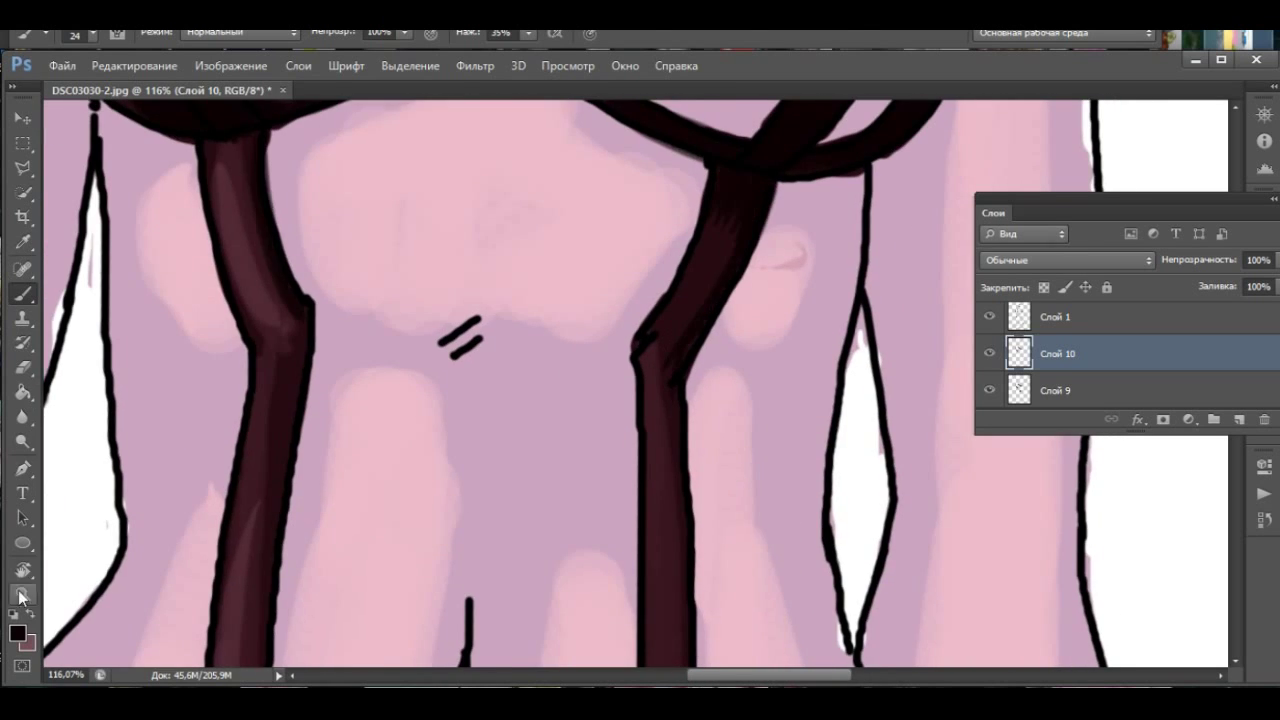
scroll(445, 335, "down", 3)
scroll(380, 560, "up", 2)
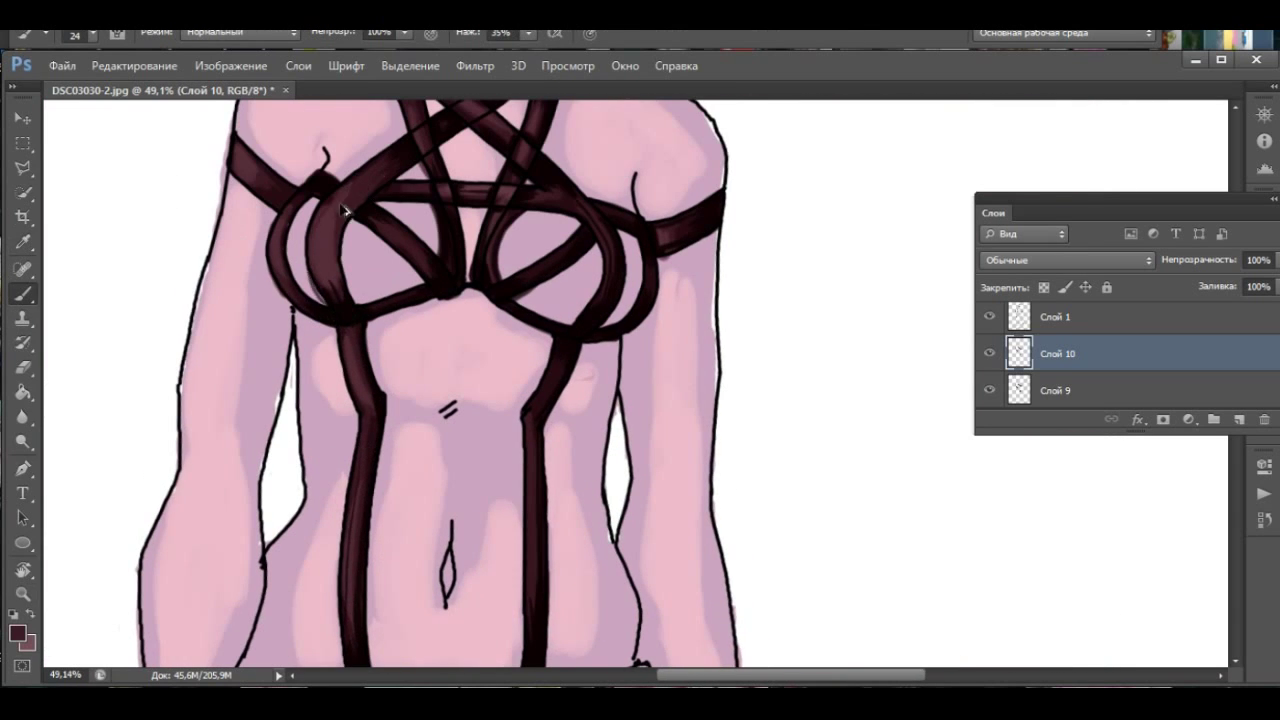
key("h")
left_click_drag(339, 255, 500, 200)
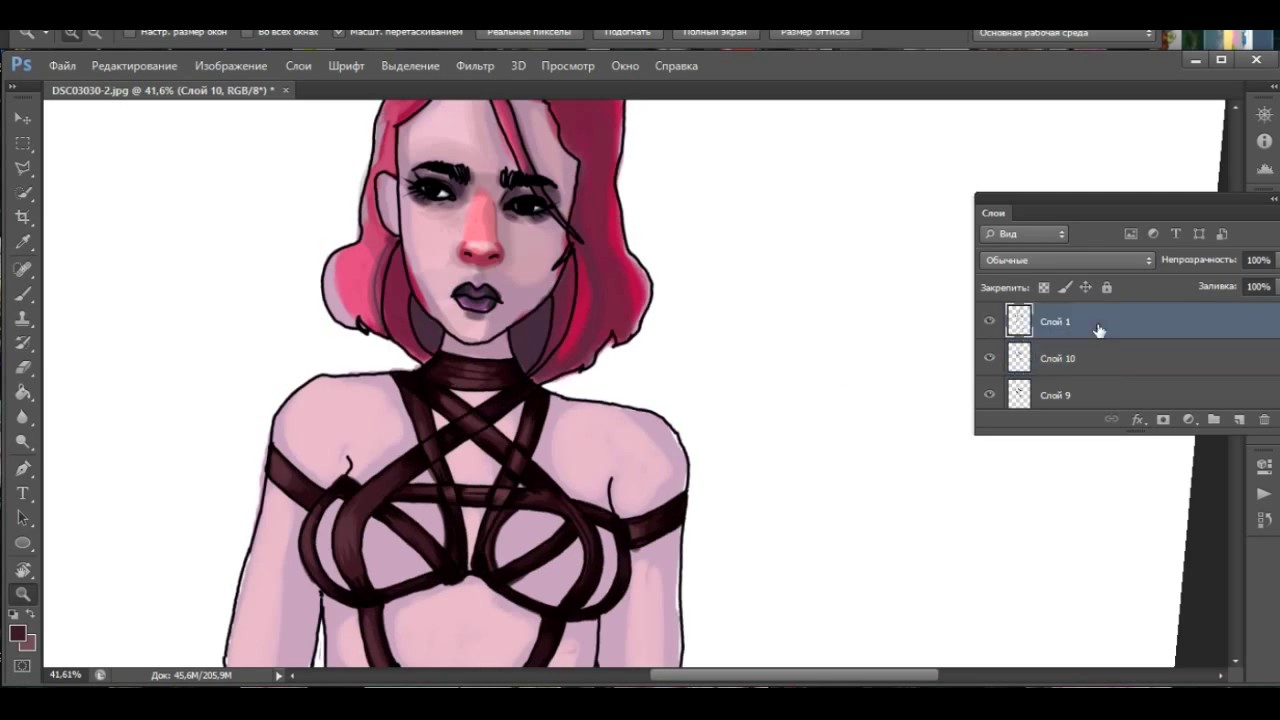
- Select Слой 8 and set the brush to about 71% opacity
double_click(1100, 328)
left_click_drag(805, 396, 785, 396)
left_click(619, 389)
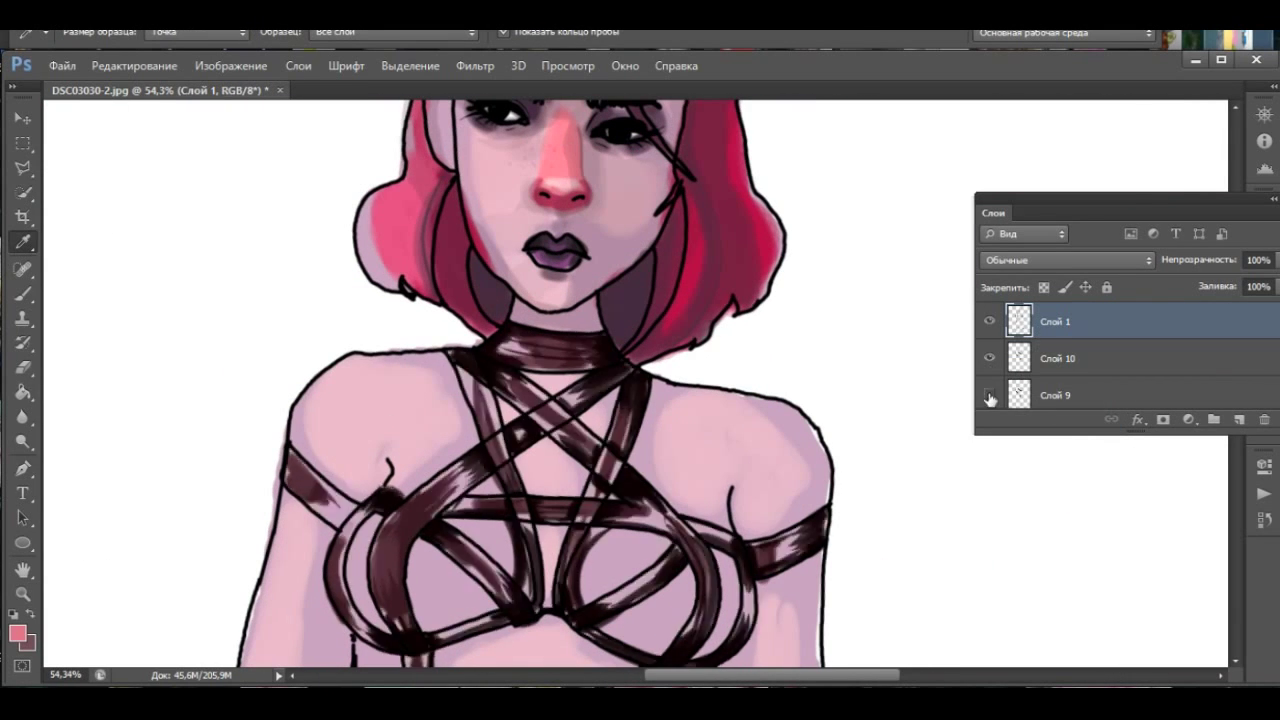
left_click_drag(1000, 212, 935, 206)
left_click(990, 385)
key("b")
left_click_drag(404, 34, 423, 47)
- Choose a dark red-brown shadow colour in the Color Picker for the strap shadows
scroll(546, 450, "down", 2)
left_click_drag(581, 387, 546, 527)
scroll(546, 450, "down", 3)
scroll(629, 320, "down", 4)
scroll(486, 551, "up", 5)
left_click(17, 633)
left_click(295, 326)
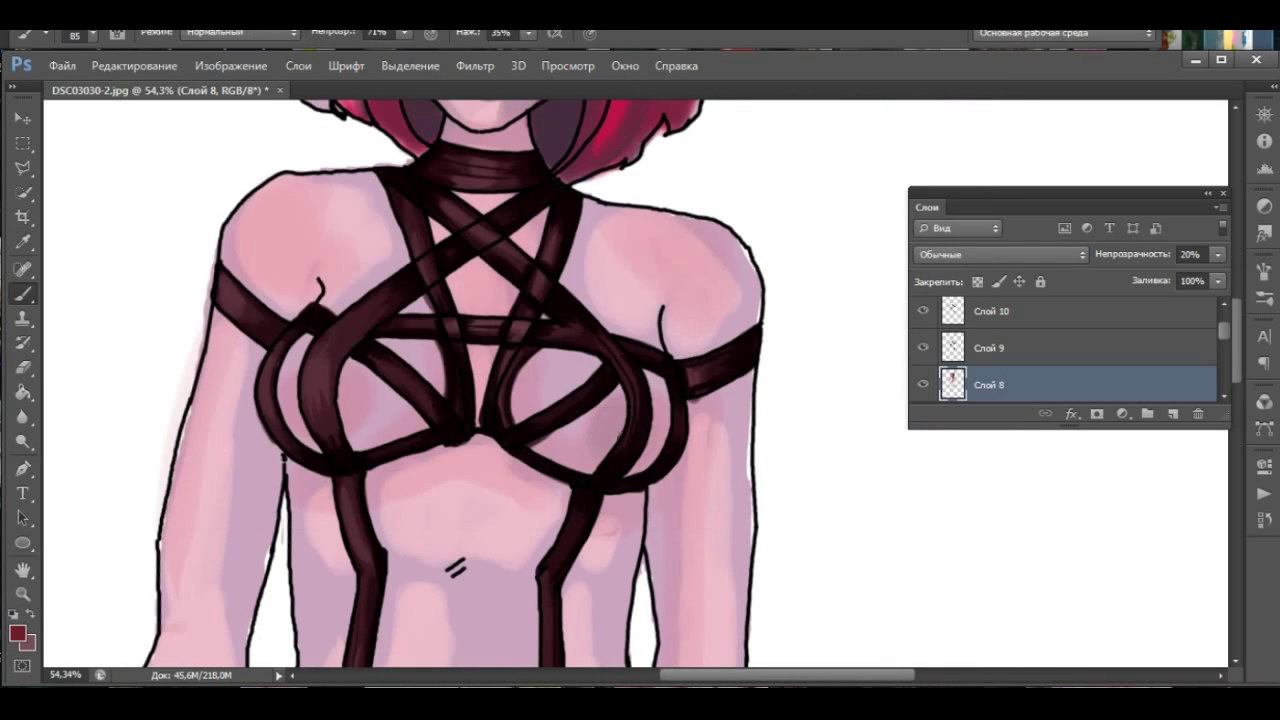
left_click(361, 410)
key("Return")
key("b")
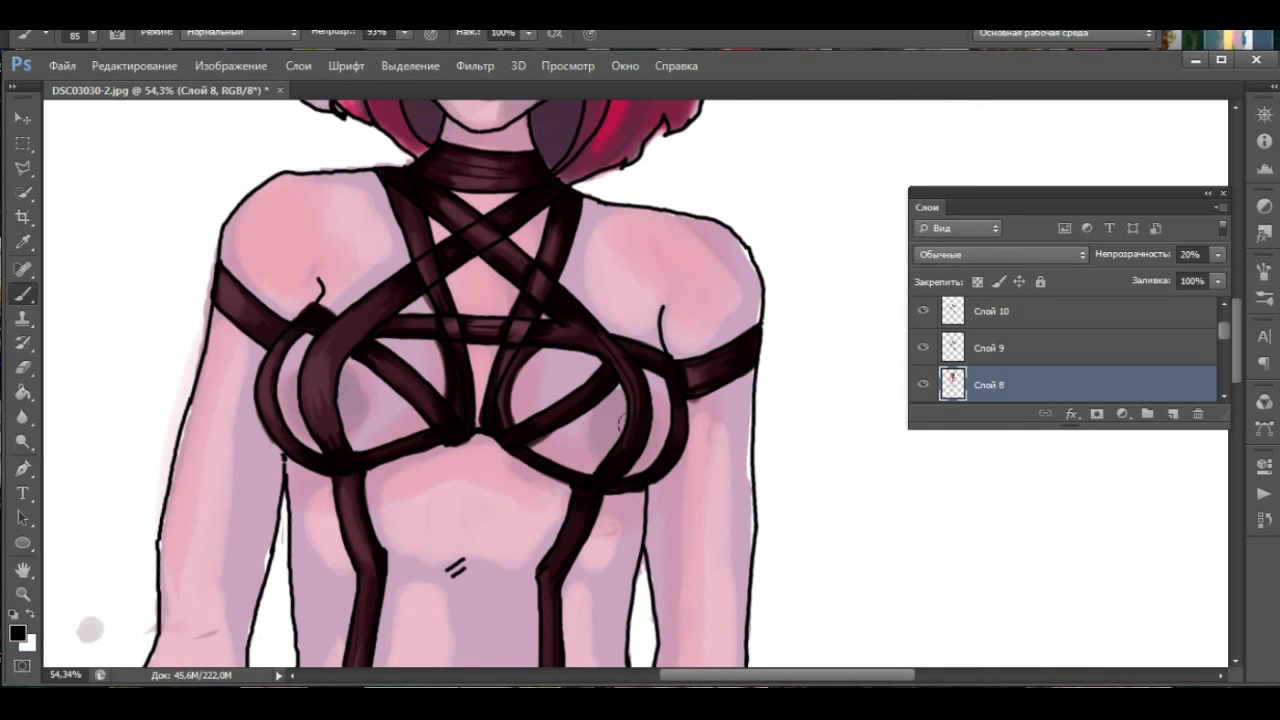
- Zoom out to the whole figure and open the current layer's style settings
scroll(400, 400, "up", 1)
scroll(110, 560, "down", 2)
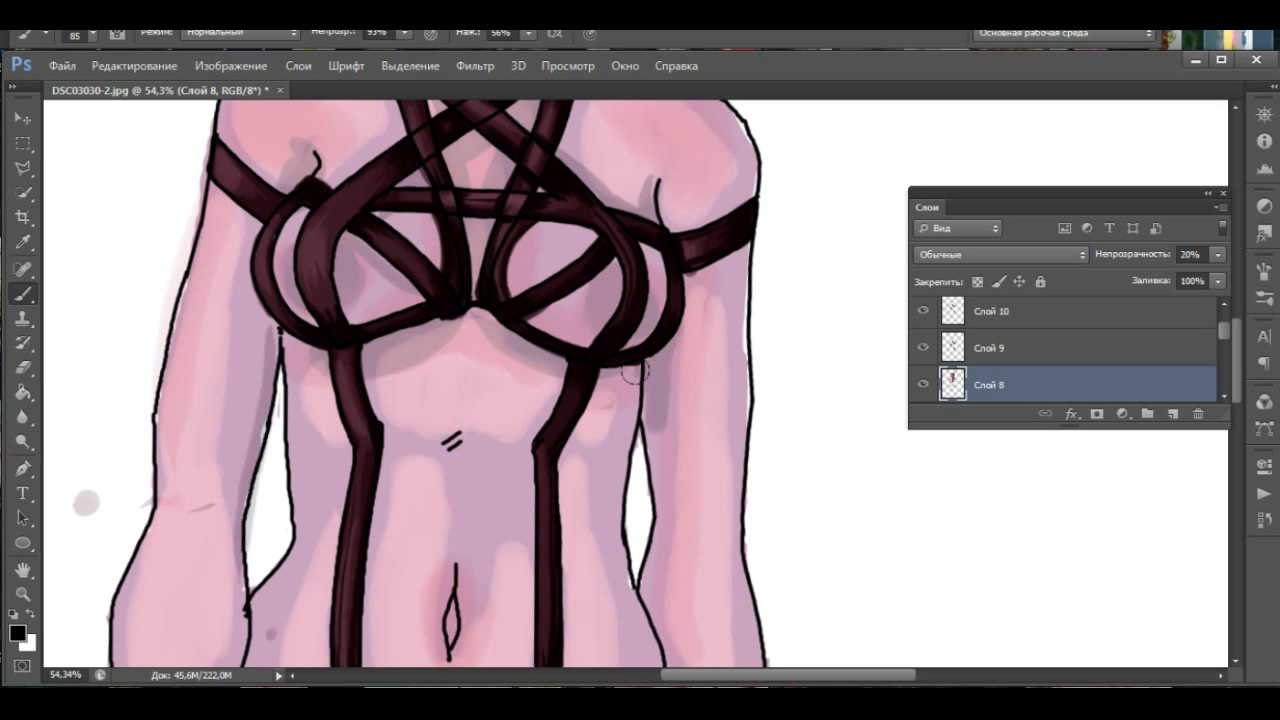
scroll(250, 500, "down", 2)
key("ctrl+0")
scroll(480, 200, "up", 3)
double_click(1071, 394)
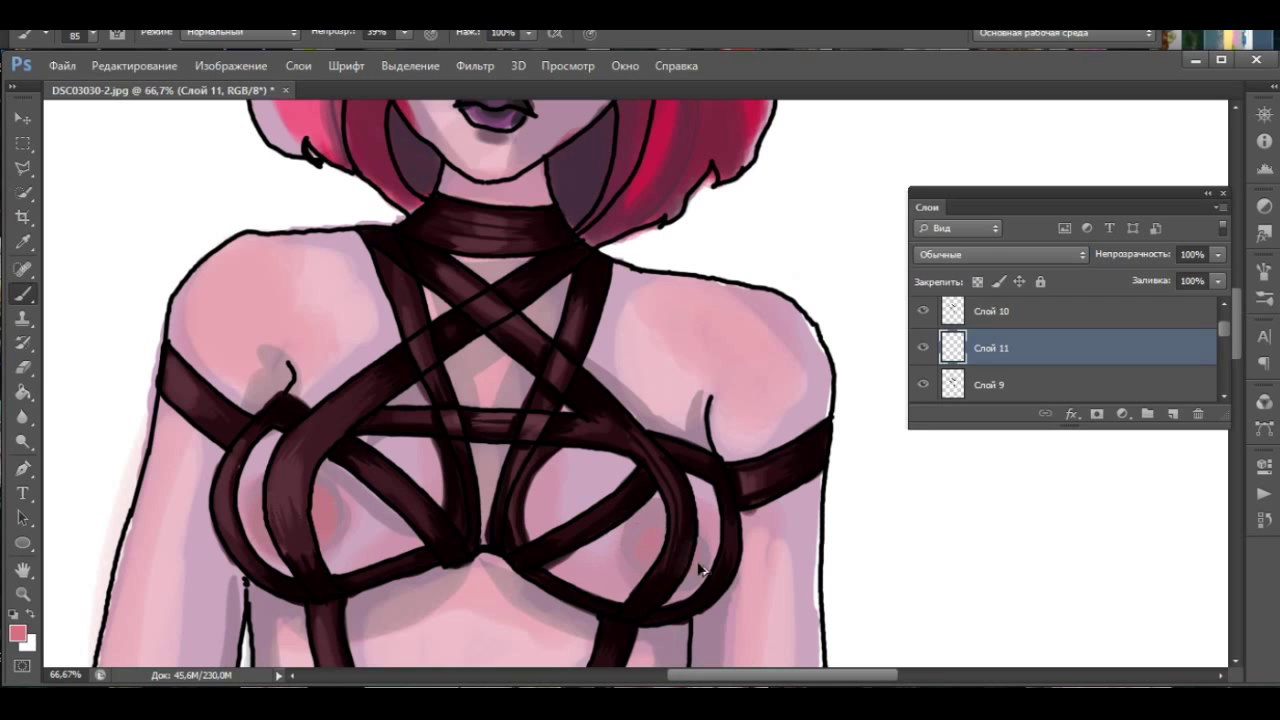
- Shade the abdomen in mauve with the brush at about 49% opacity
scroll(1000, 350, "down", 1)
scroll(275, 358, "down", 2)
key("b")
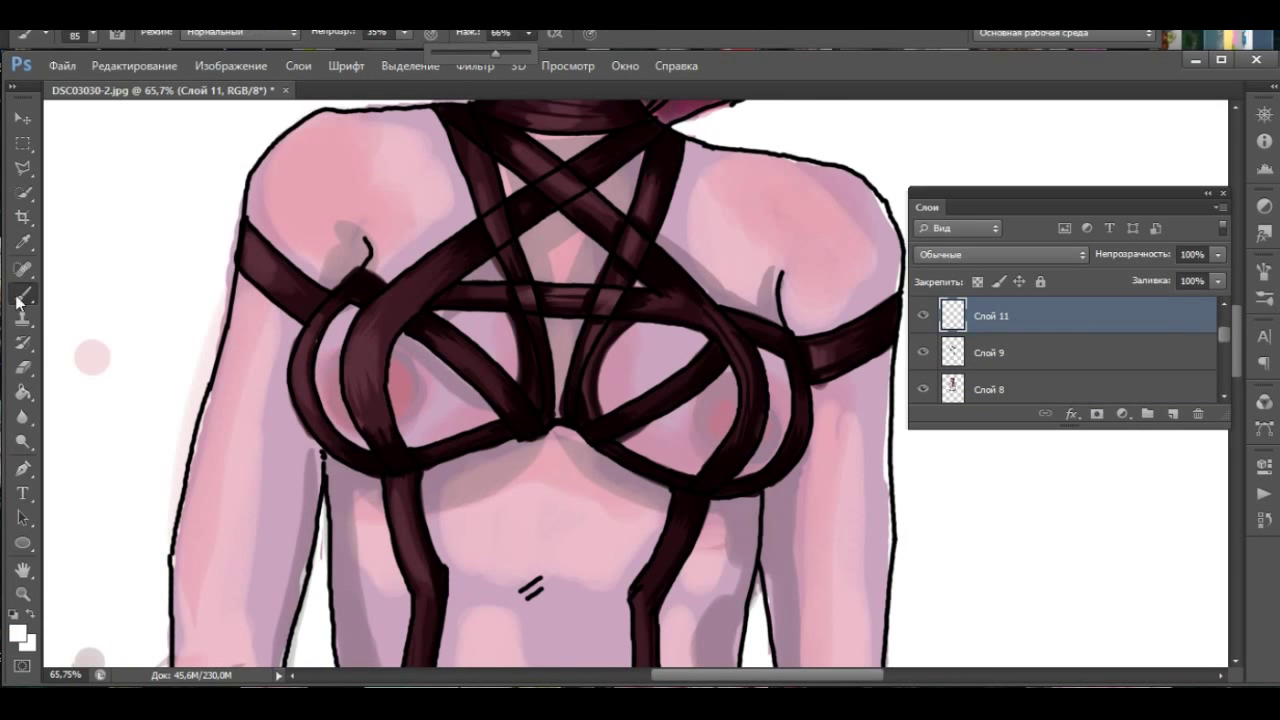
left_click(23, 593)
scroll(166, 206, "down", 2)
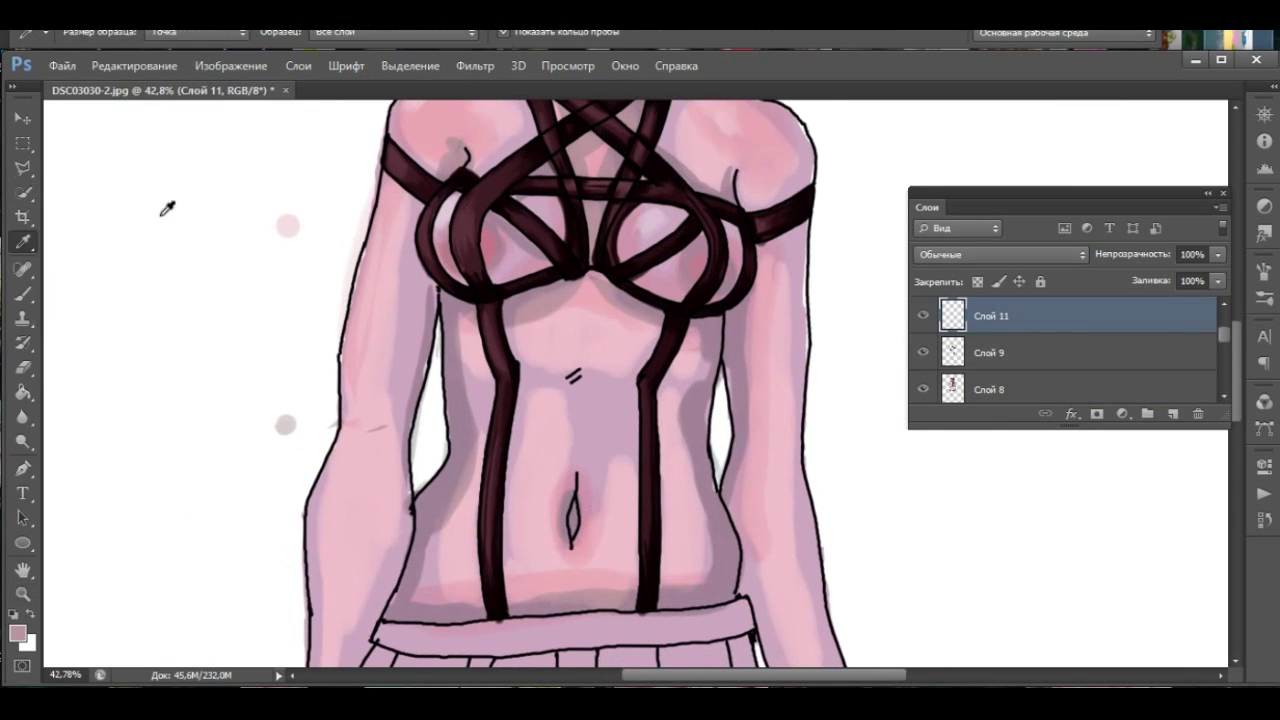
key("b")
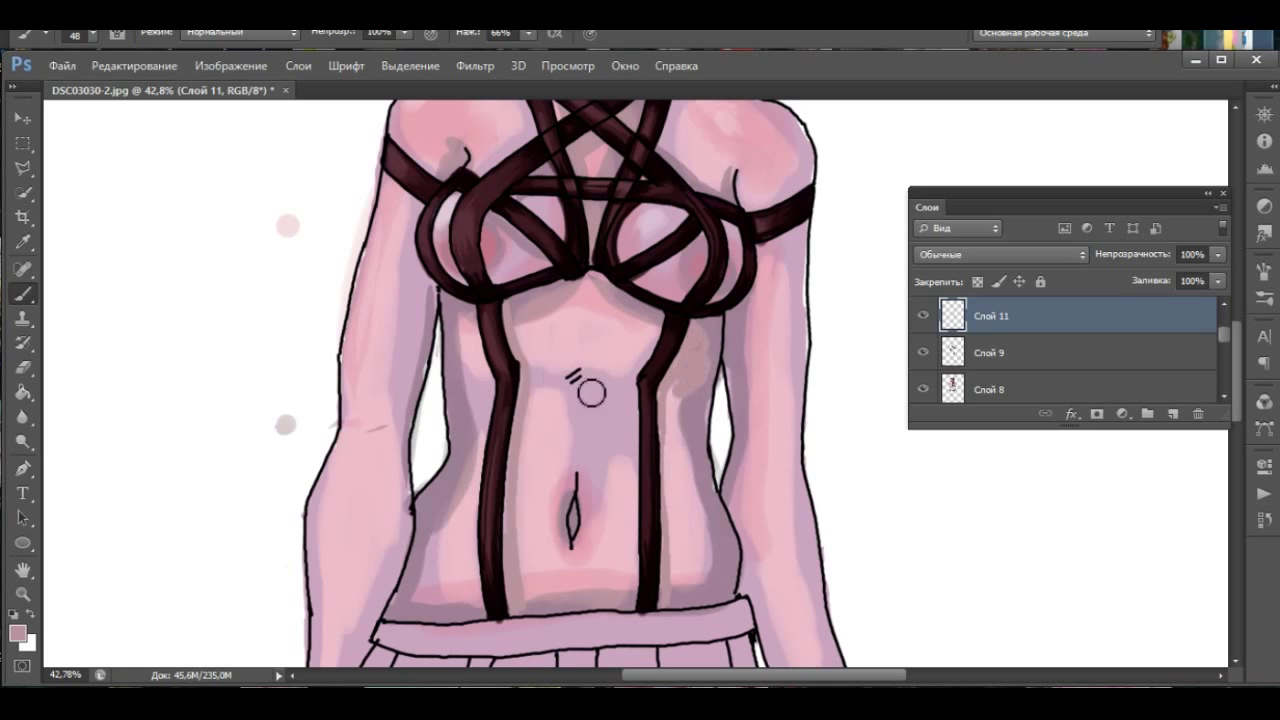
key("4")
key("9")
scroll(459, 396, "down", 2)
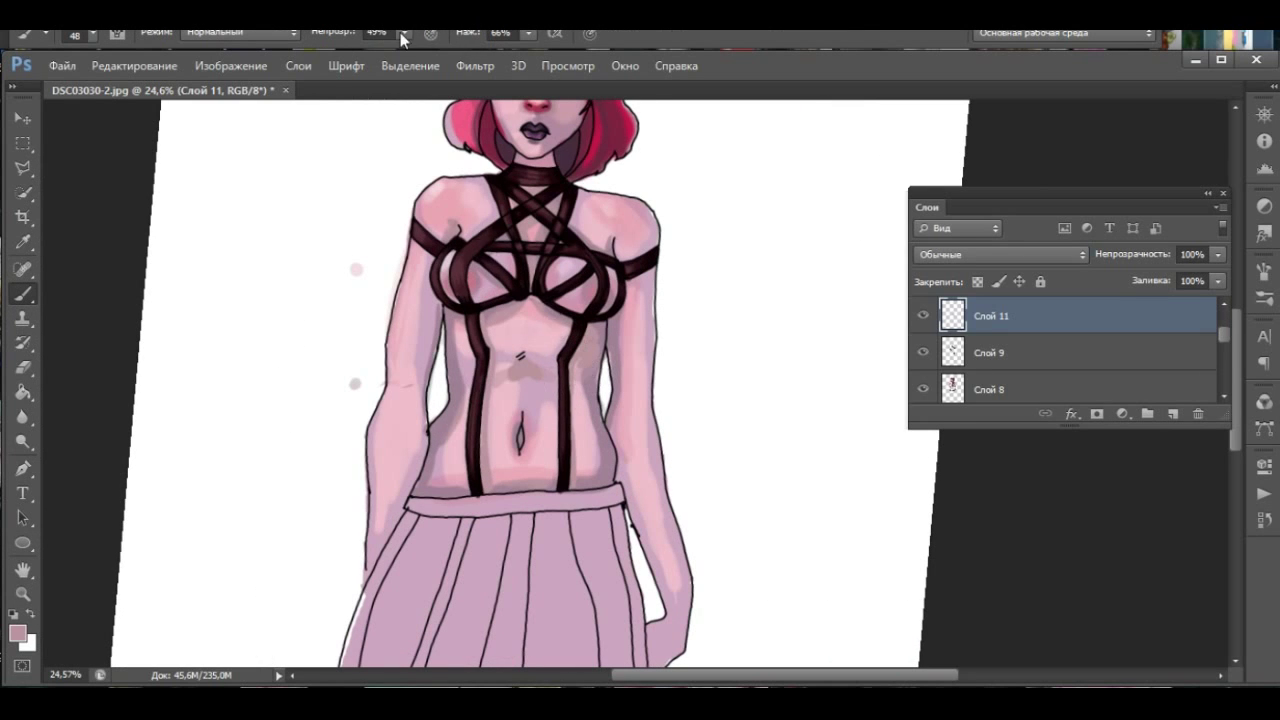
scroll(257, 471, "down", 2)
scroll(340, 450, "up", 3)
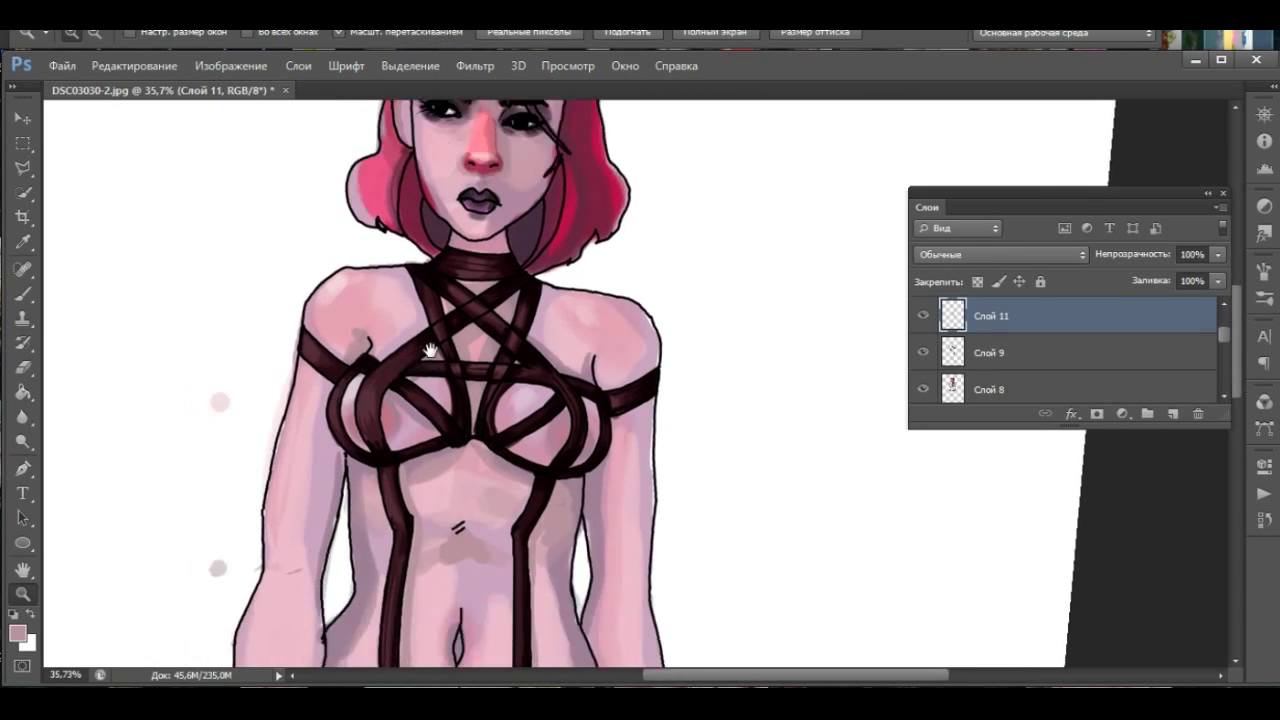
- Sample crimson for the nose and set the brush to 30% opacity, size 41
key("i")
left_click(529, 284)
key("b")
scroll(529, 292, "down", 2)
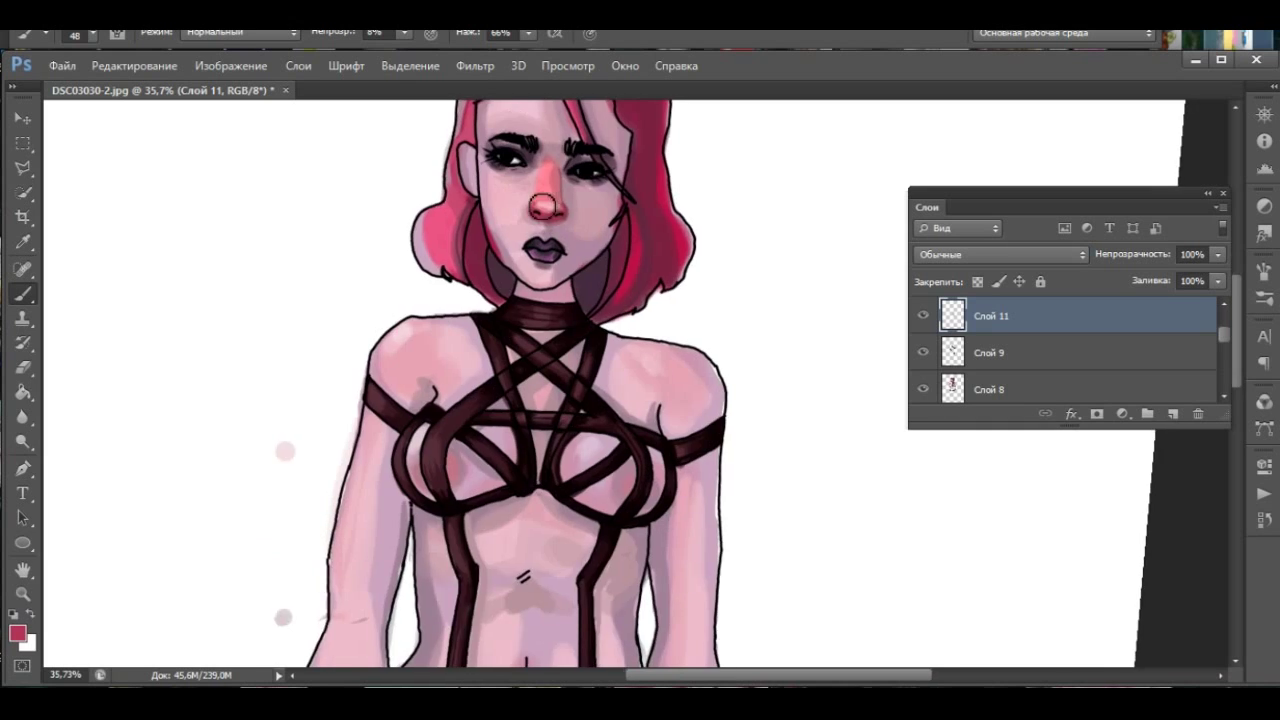
scroll(529, 292, "down", 3)
scroll(516, 392, "up", 3)
key("4")
key("8")
key("3")
key("bracketleft")
scroll(500, 400, "down", 3)
scroll(500, 400, "down", 2)
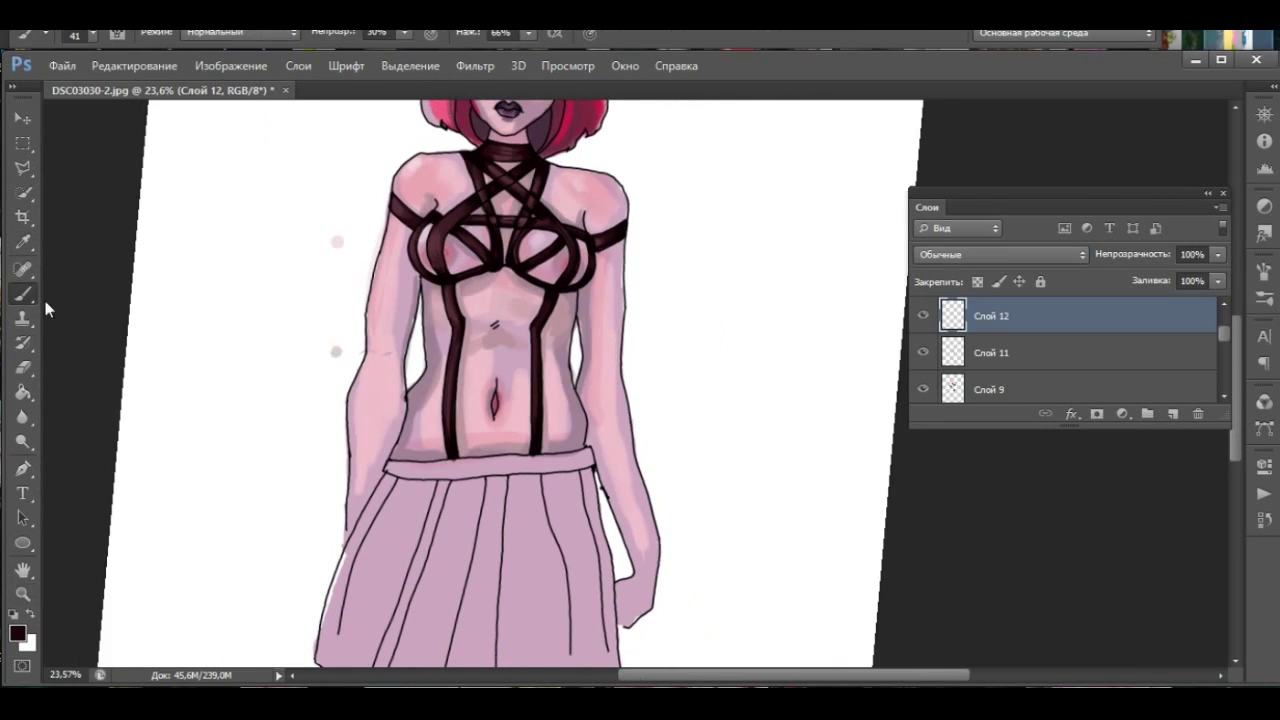
- On new layer Слой 12, paint the waistband and skirt solid dark brown at 100% opacity
key("ctrl+shift+alt+n")
key("8")
key("1")
left_click_drag(386, 468, 558, 468)
key("0")
key("bracketright")
key("bracketright")
key("bracketright")
scroll(535, 295, "down", 2)
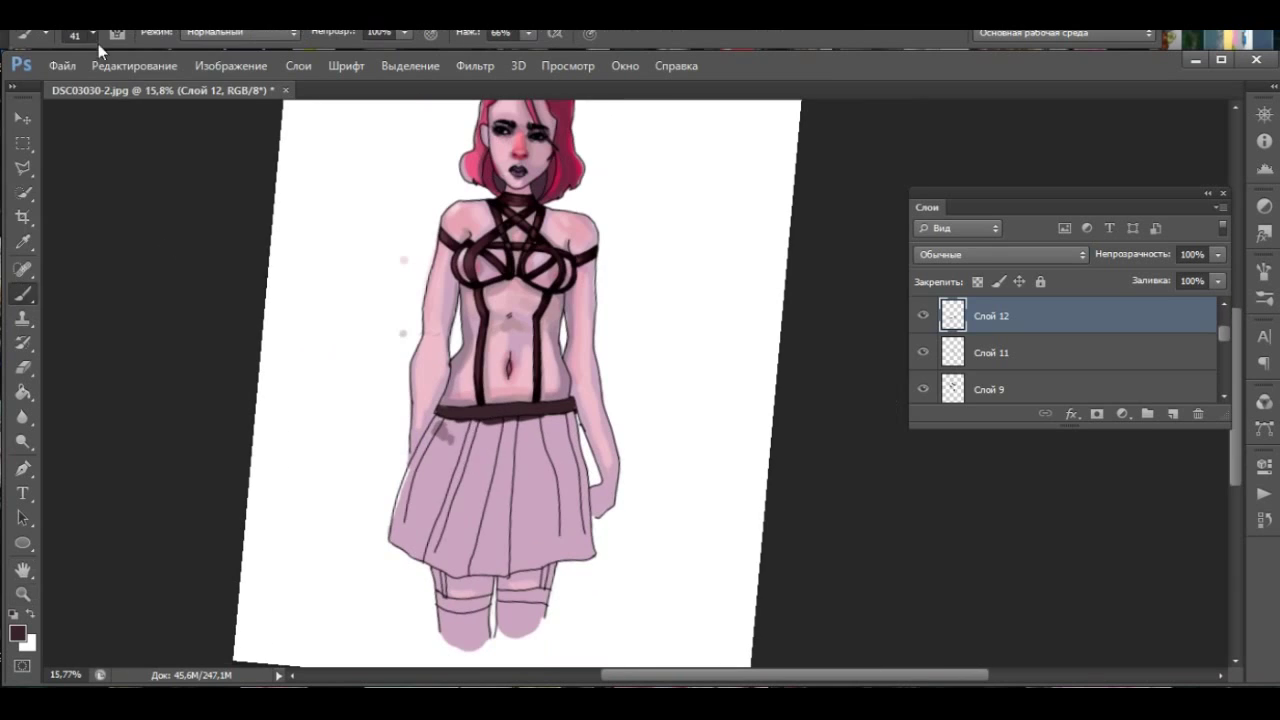
left_click_drag(430, 420, 470, 545)
mouse_move(500, 420)
left_mouse_down()
mouse_move(590, 541)
mouse_move(410, 546)
mouse_move(555, 555)
left_mouse_up()
- Deepen the skirt folds with darker strokes at 50% opacity
left_click_drag(404, 32, 370, 41)
left_click_drag(471, 528, 486, 506)
left_click_drag(594, 385, 530, 600)
key("5")
left_click_drag(500, 470, 470, 620)
left_click_drag(450, 470, 385, 600)
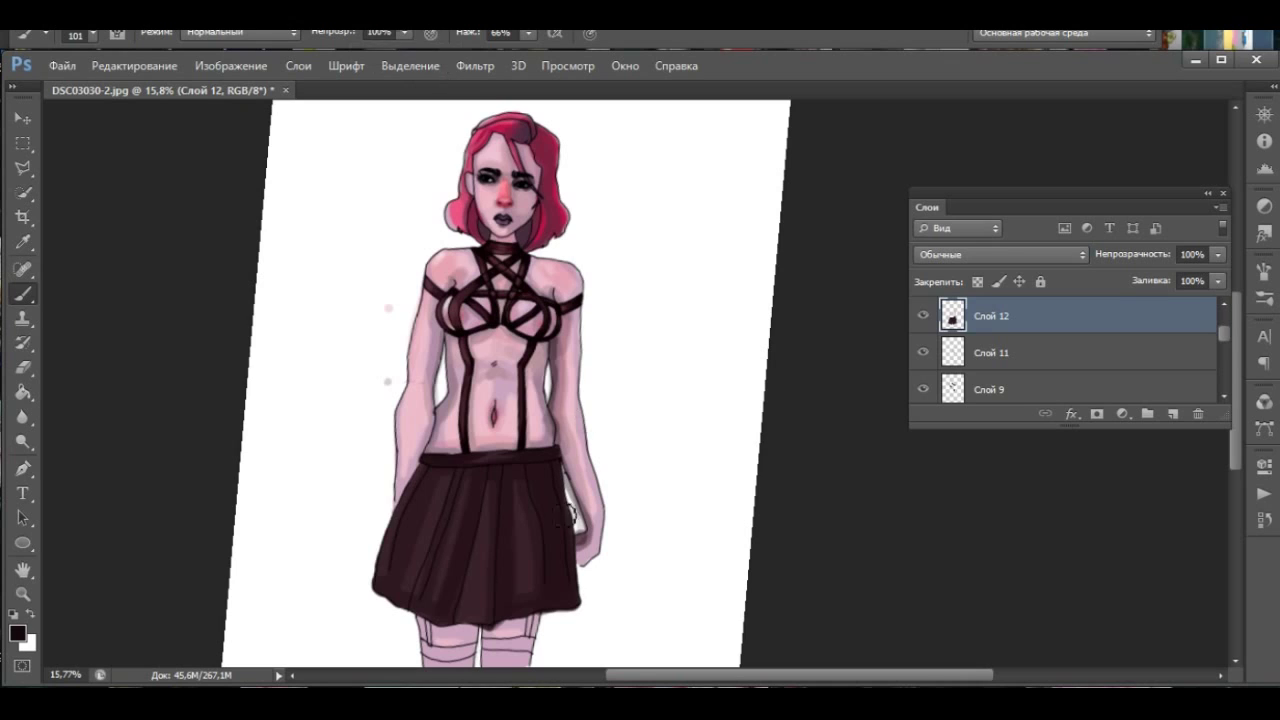
- Add lighter fold highlights to the skirt at about 68% opacity
key("6")
key("8")
key("e")
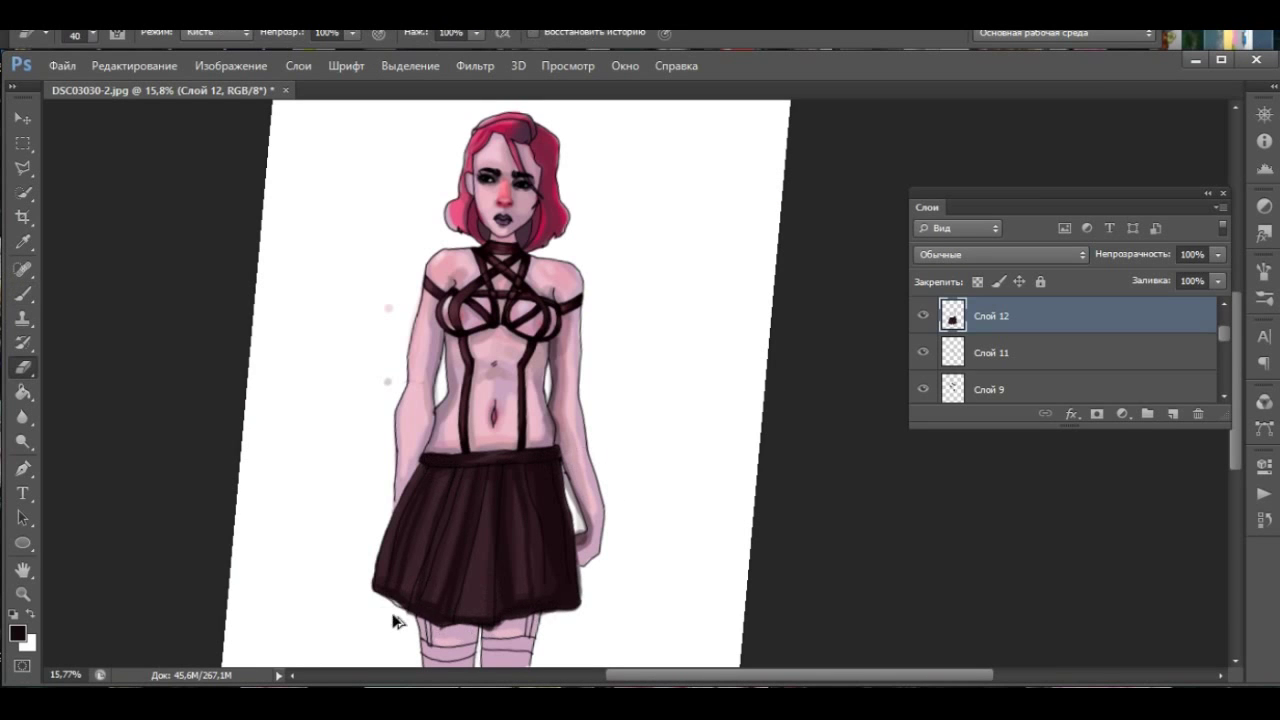
key("b")
left_click_drag(403, 470, 400, 575)
left_click_drag(480, 476, 485, 600)
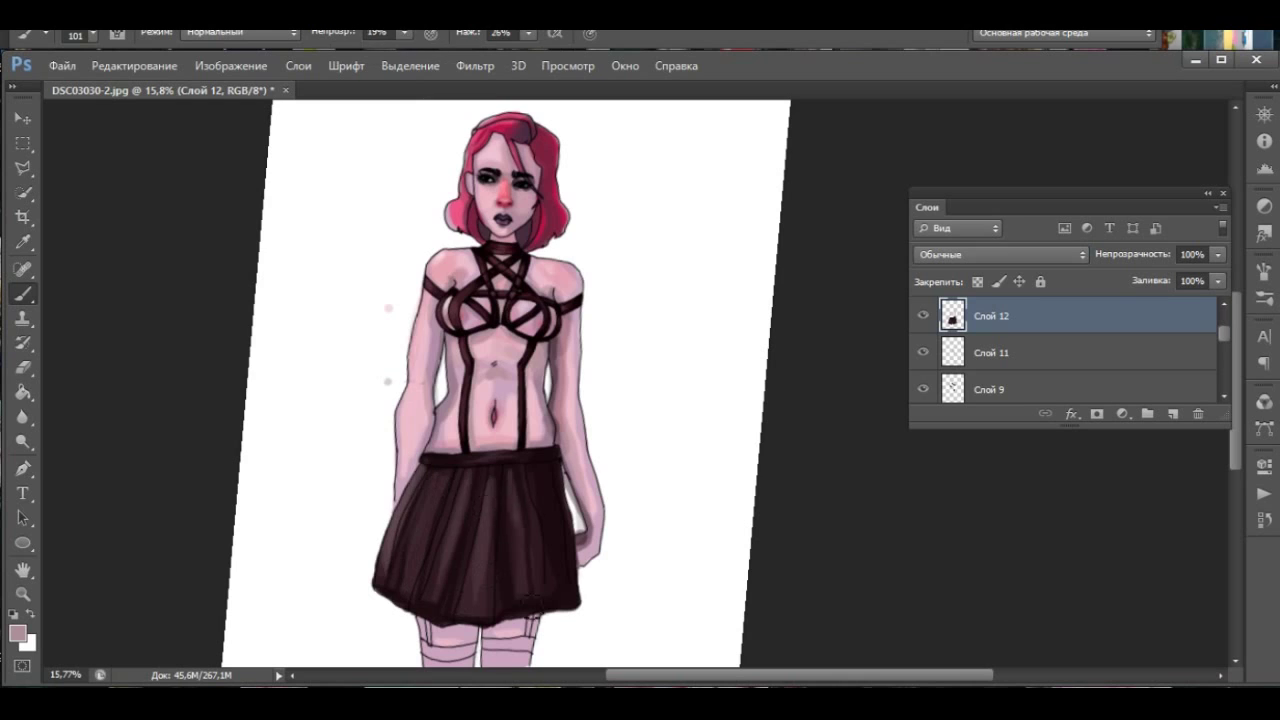
key("alt+]")
key("alt+]")
key("e")
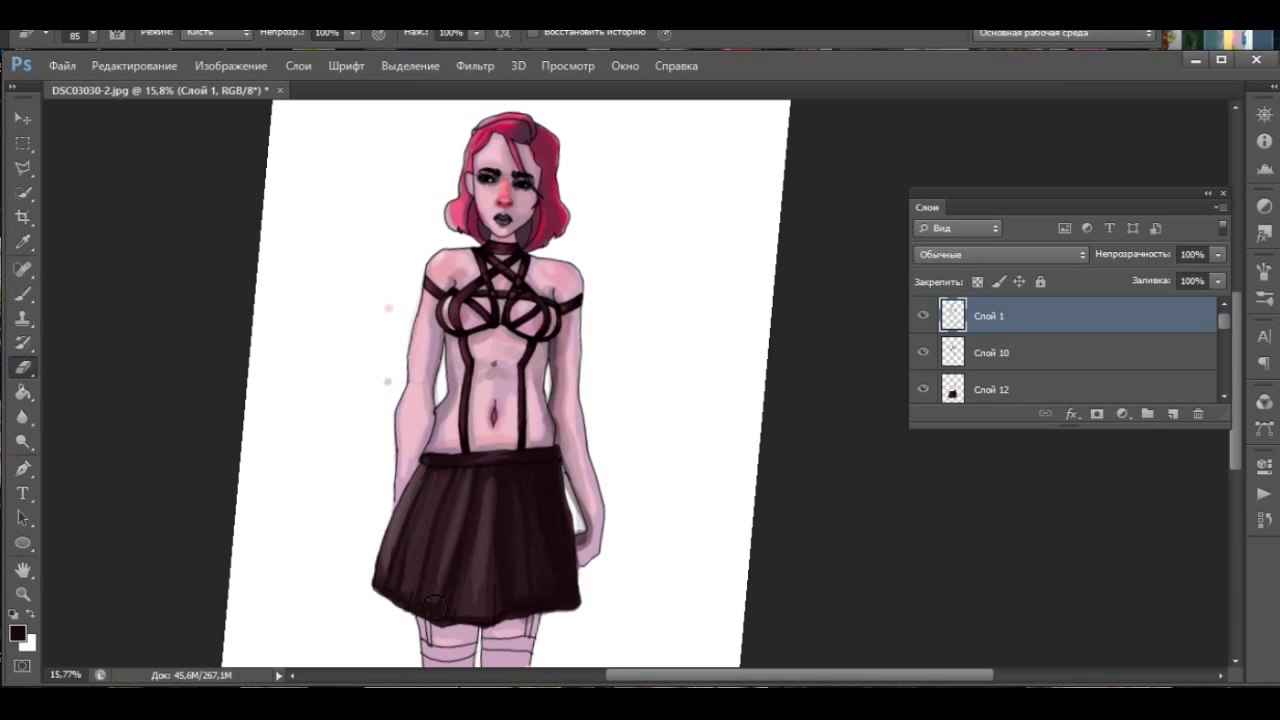